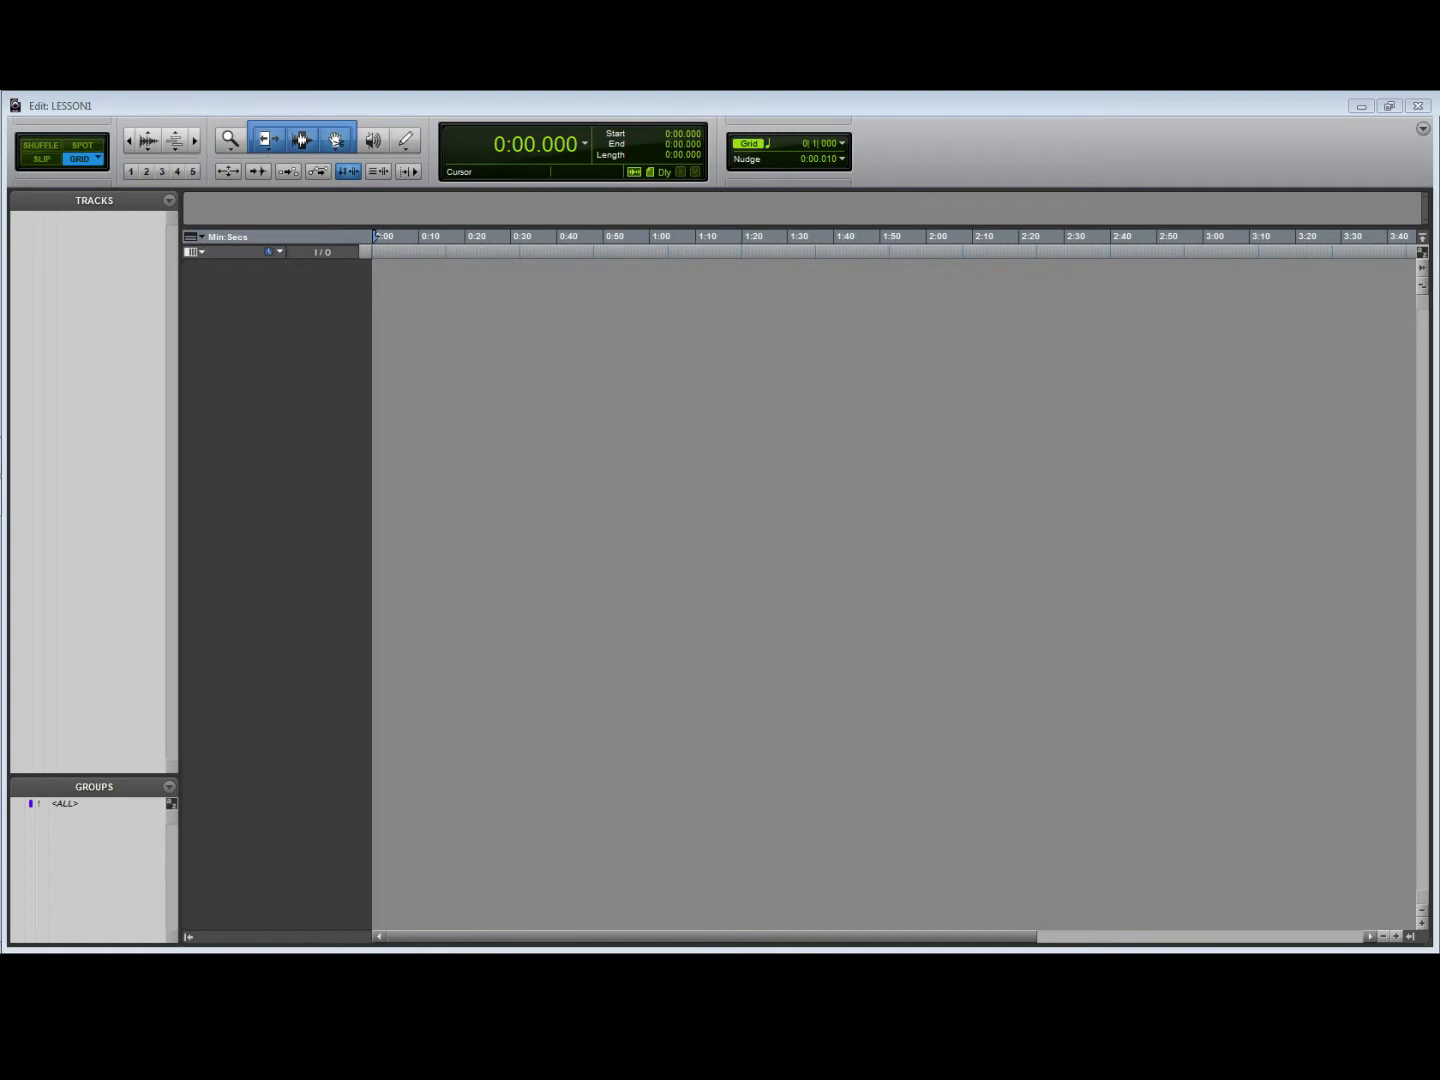
- Show the Bars|Beats ruler in the timeline and make it the main time scale
left_click(201, 236)
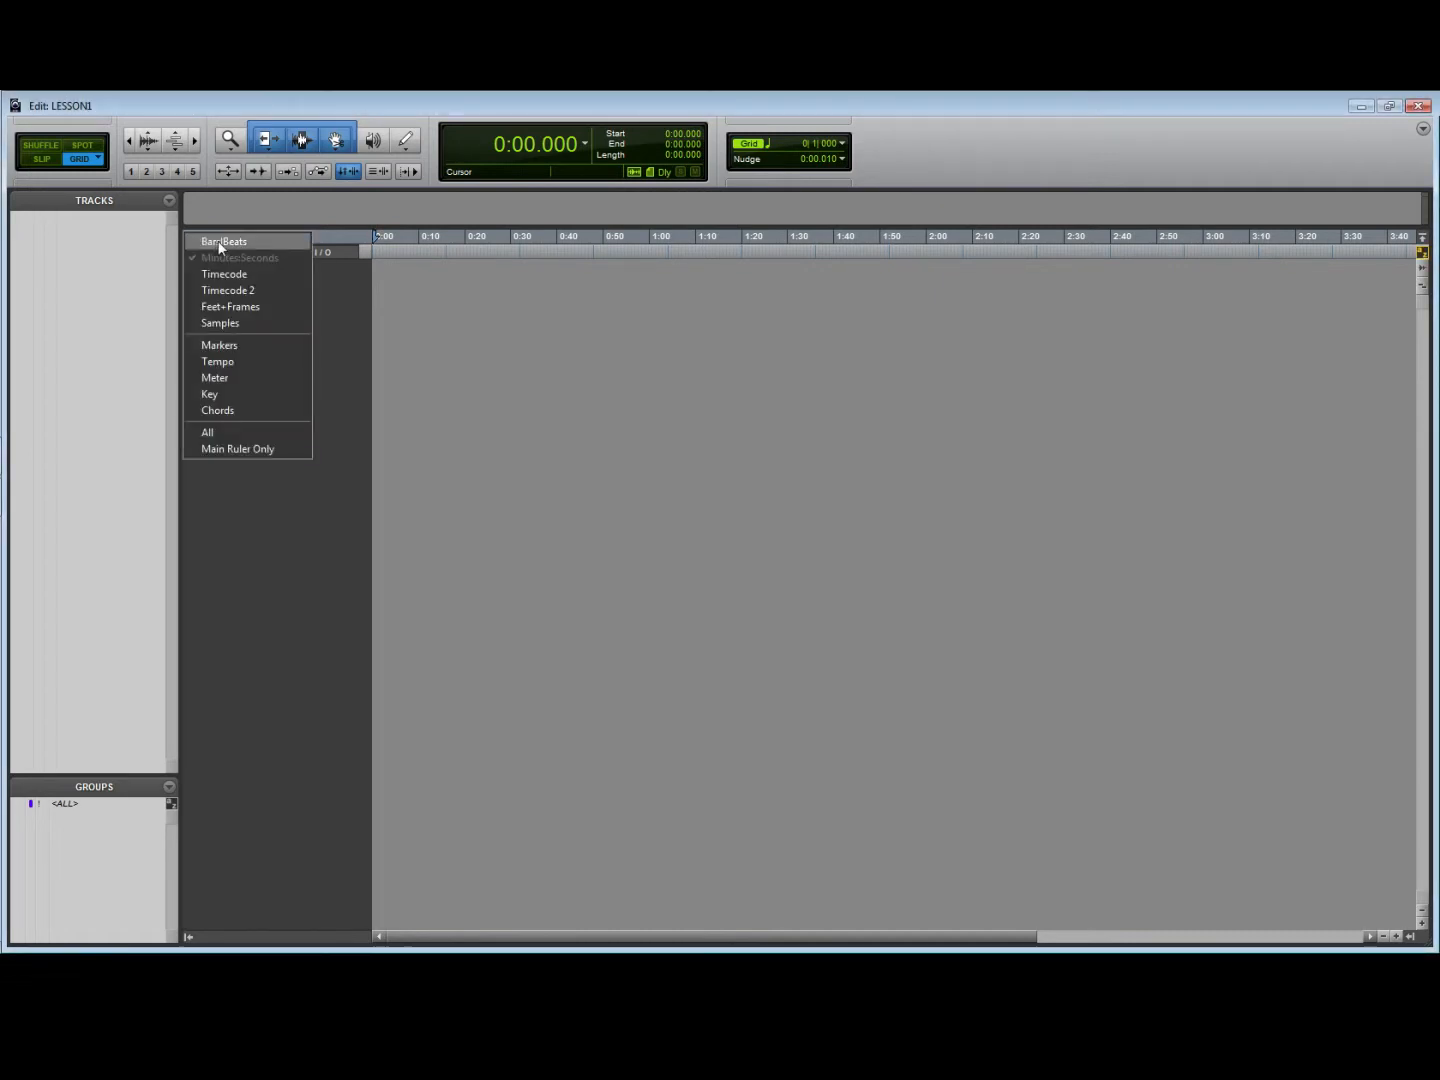
left_click(220, 243)
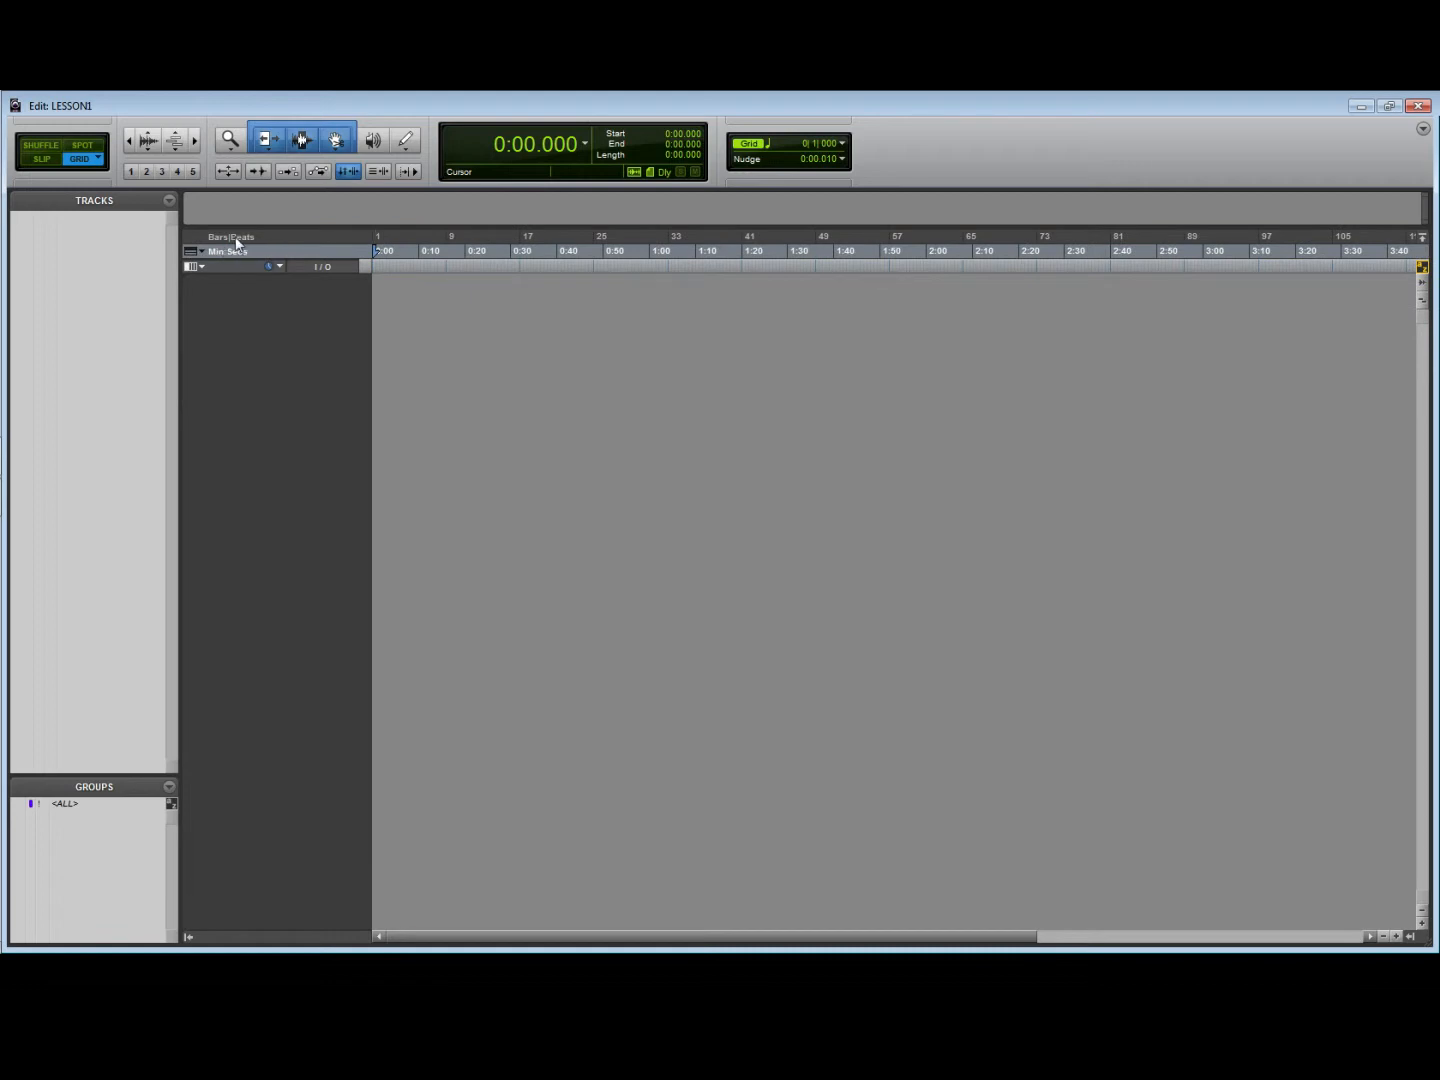
left_click(237, 238)
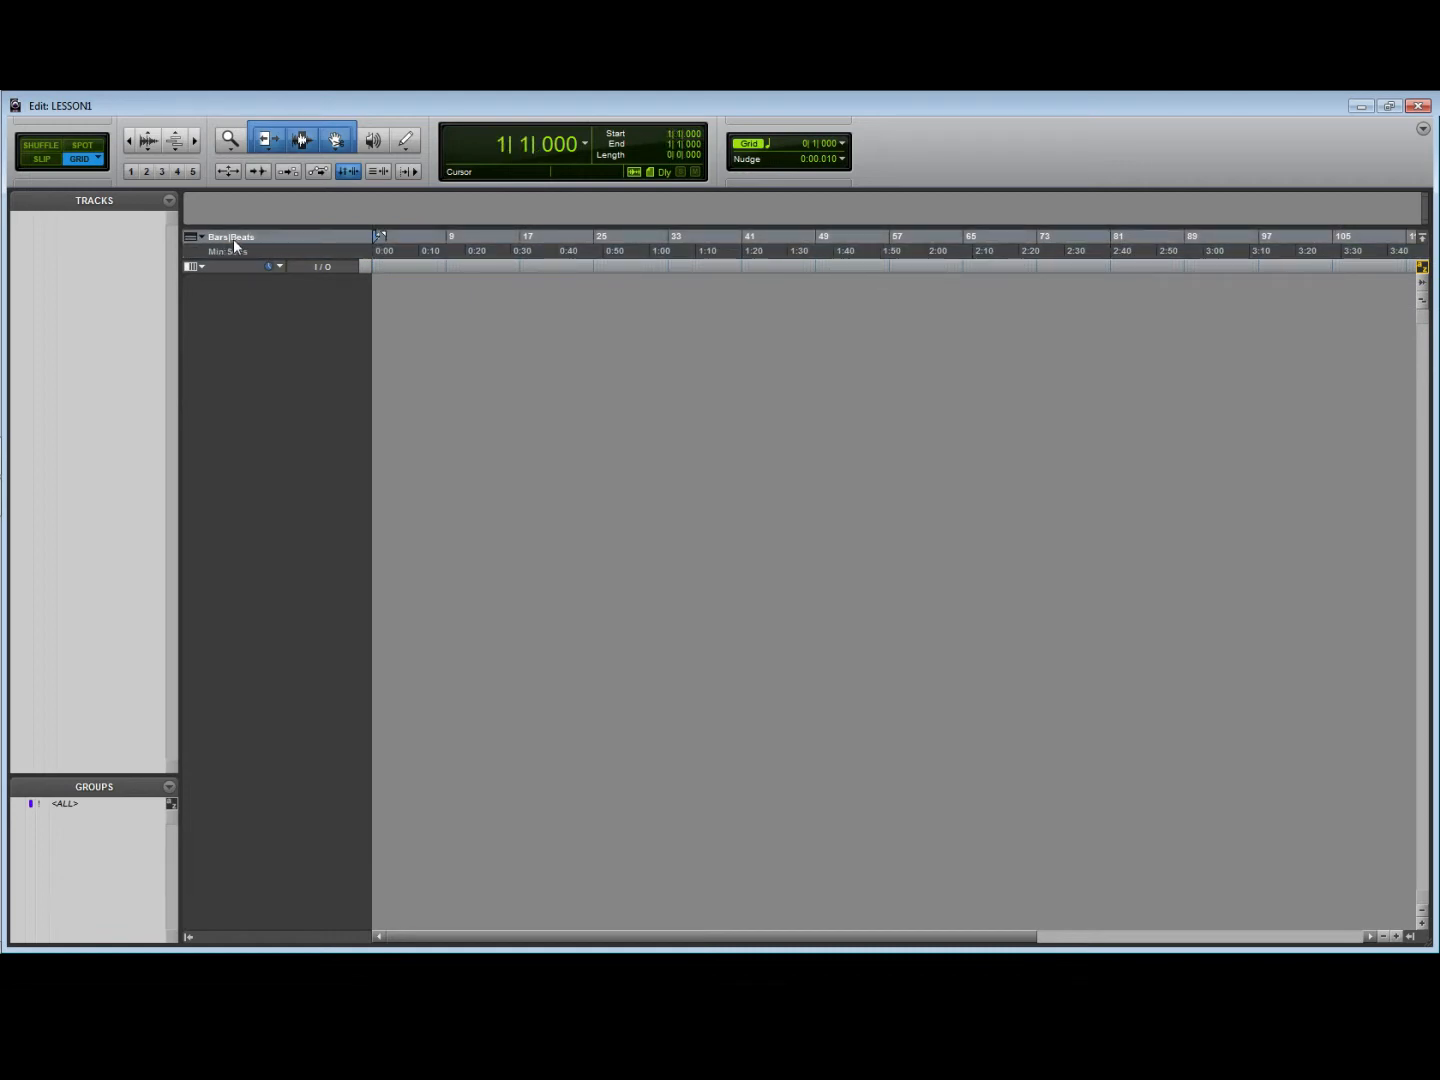
- Add the Tempo and Markers rulers to the timeline, keeping the tempo editor collapsed
left_click(201, 238)
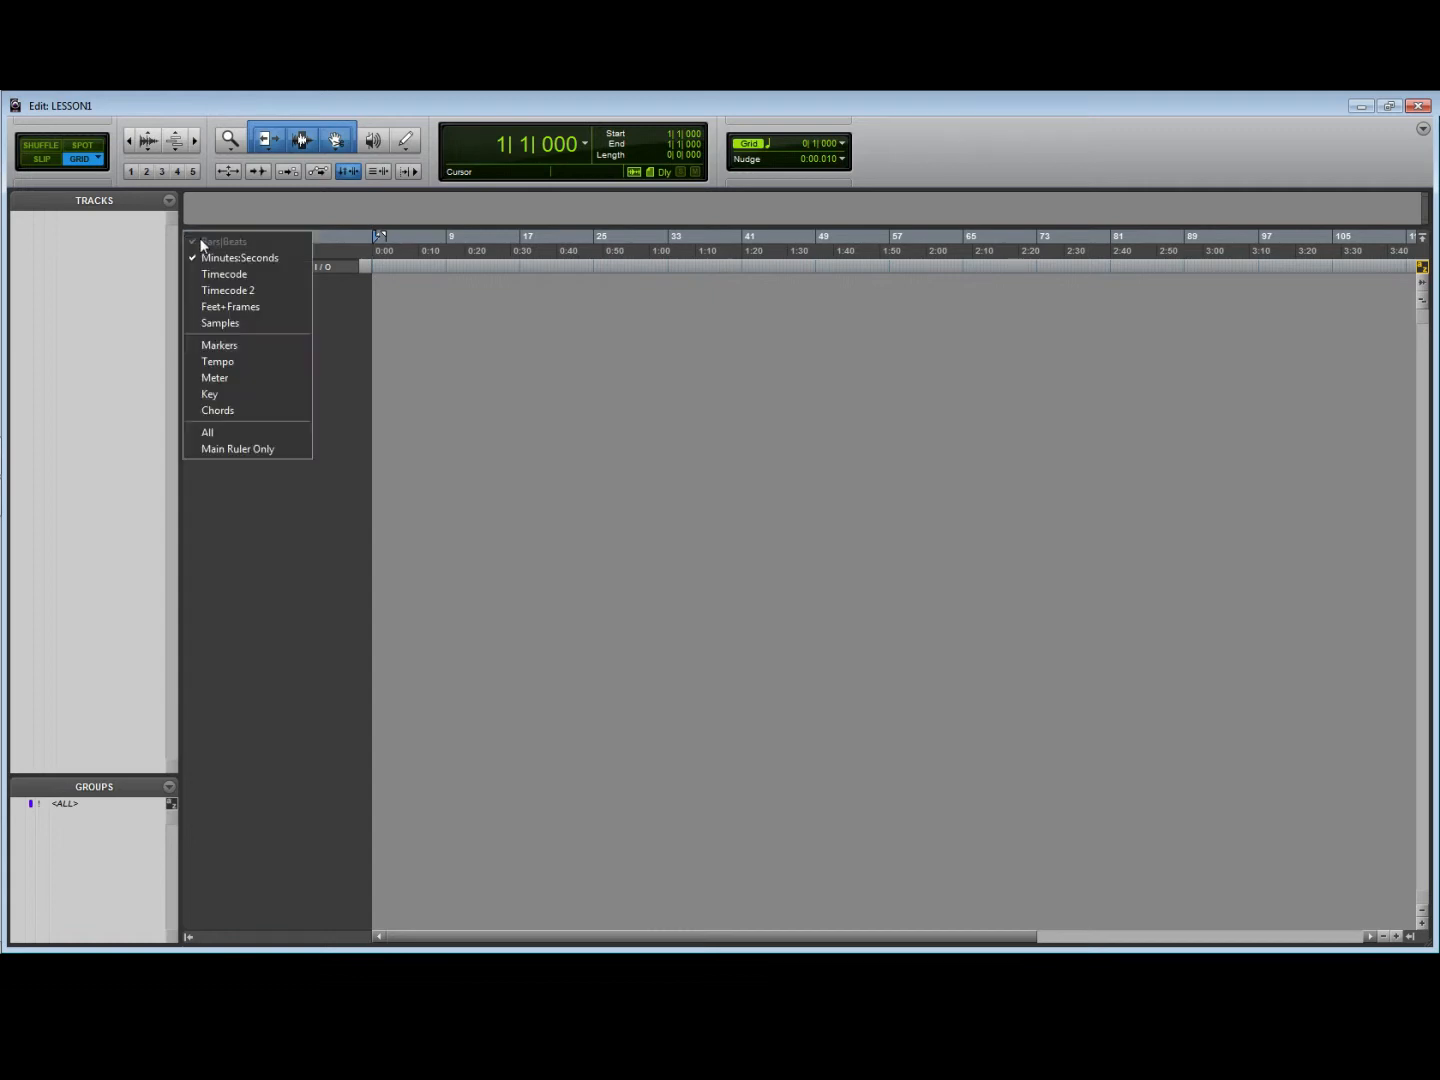
left_click(242, 363)
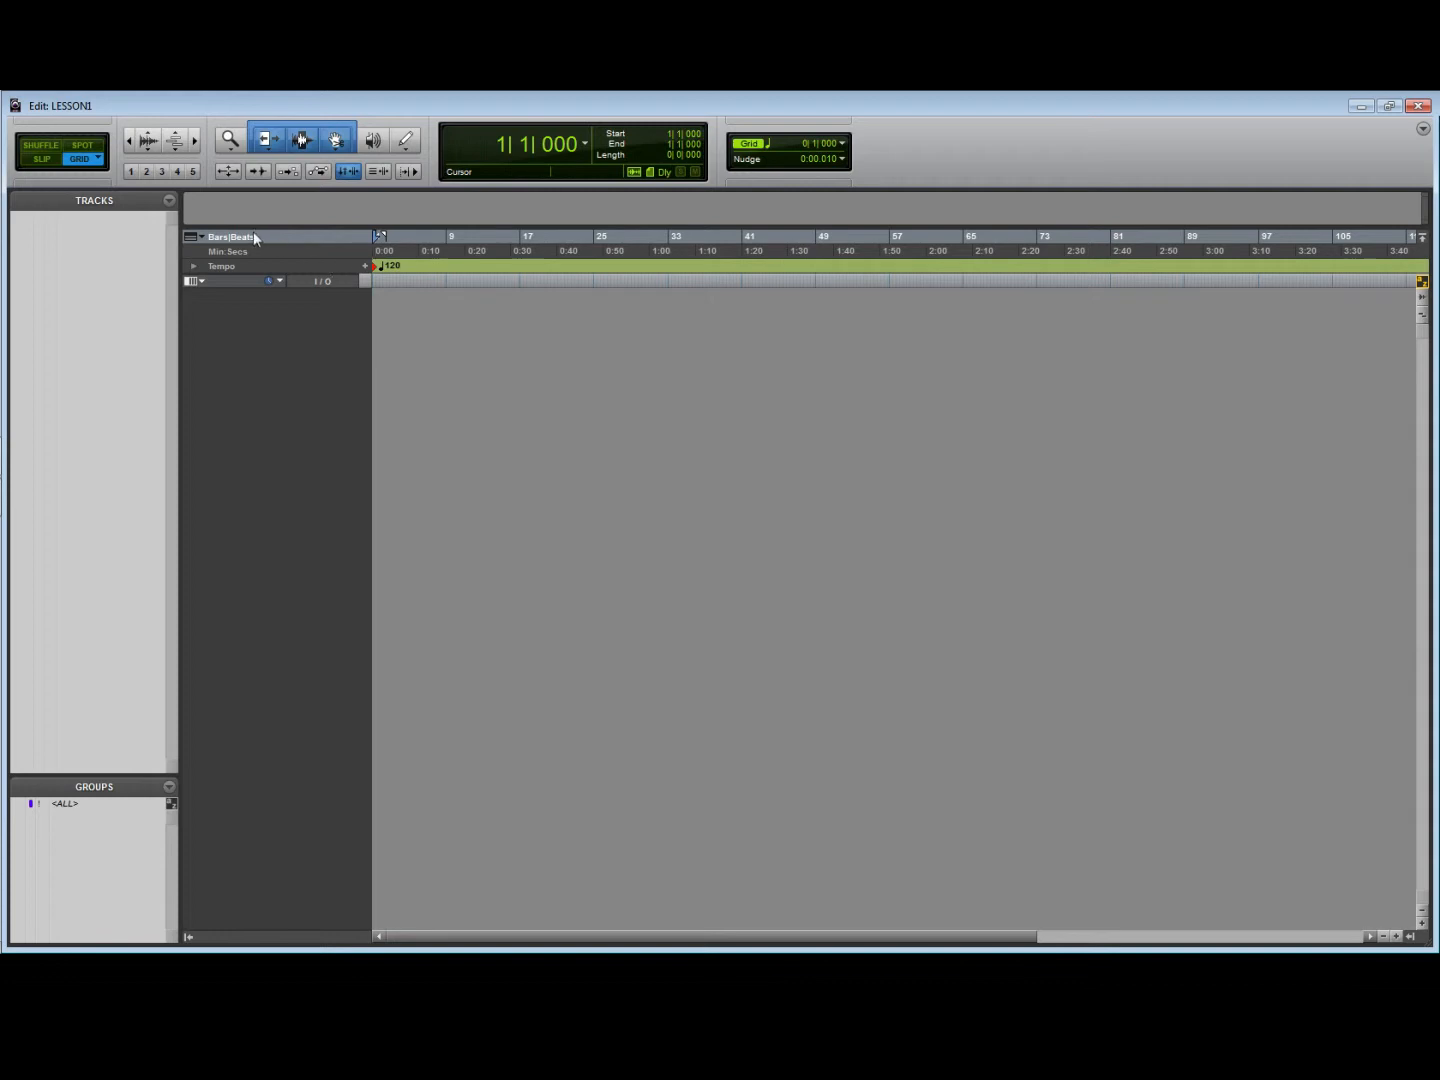
left_click(193, 266)
left_click(192, 266)
left_click(202, 235)
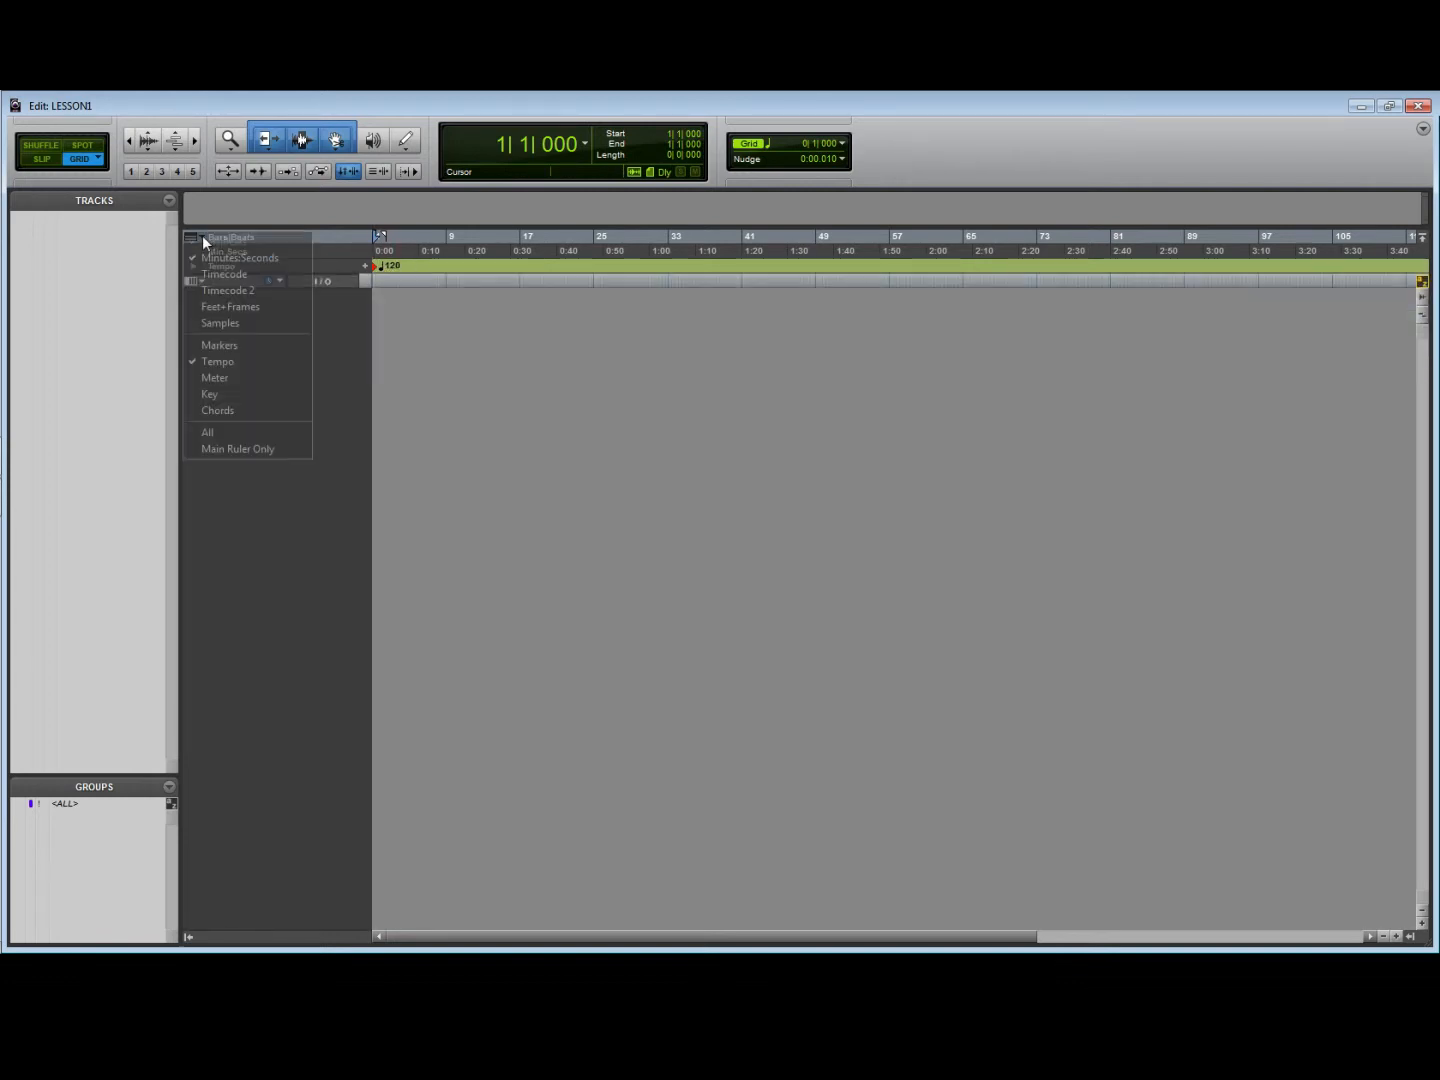
left_click(233, 346)
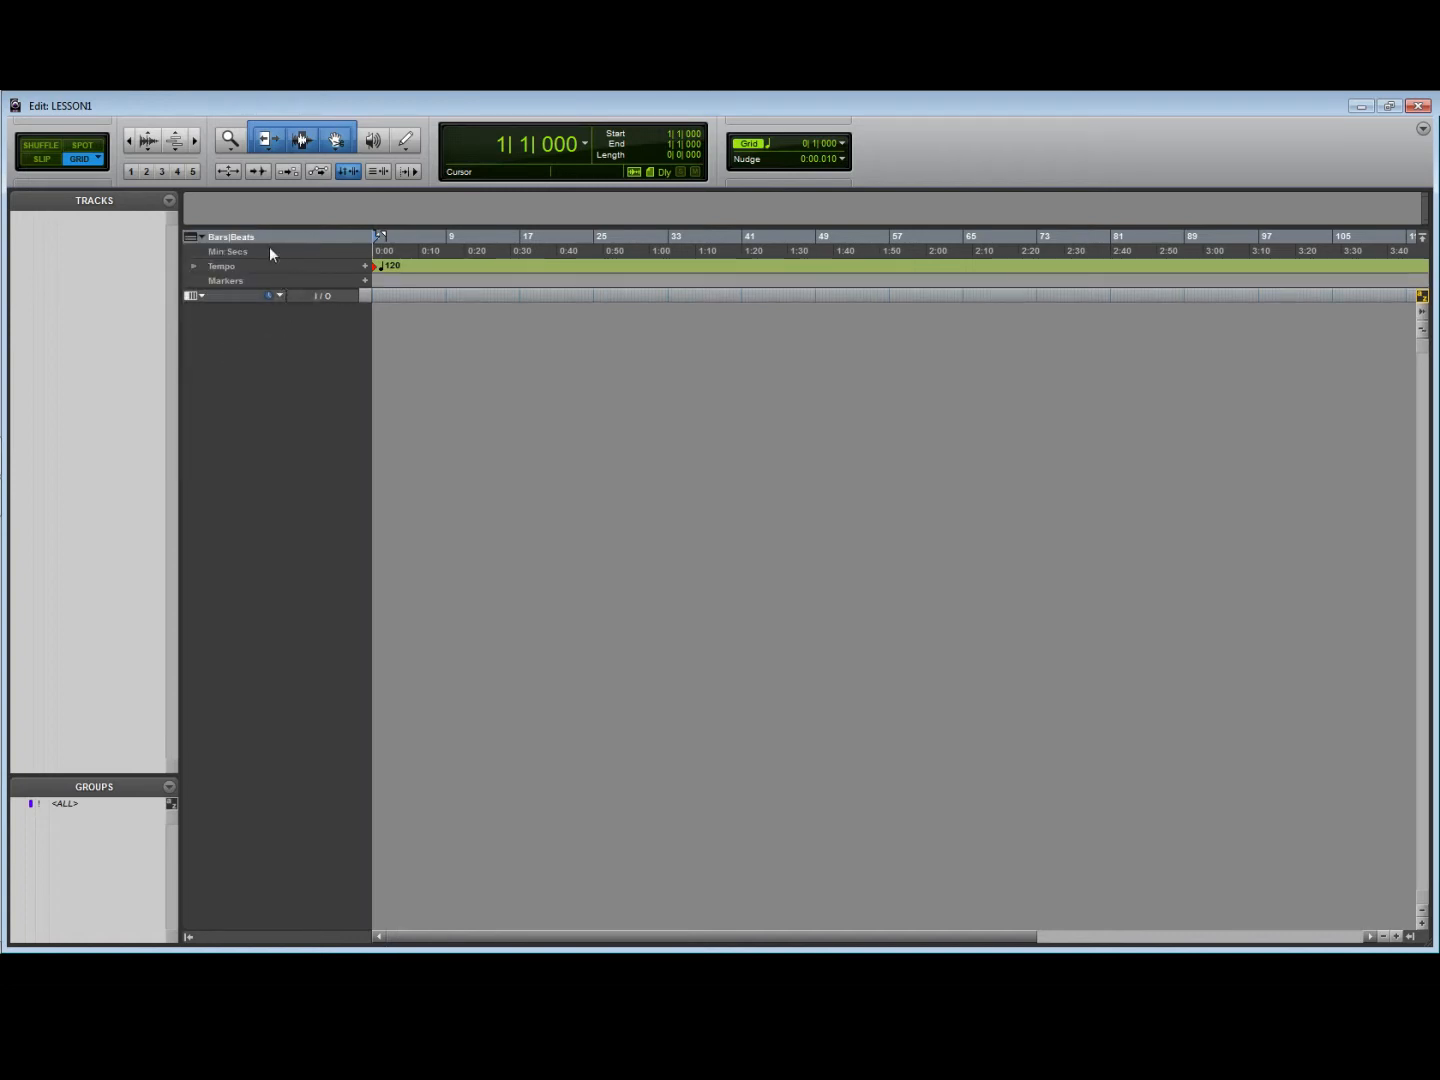
- Show the Transport window and start playback from the session start
left_click(368, 91)
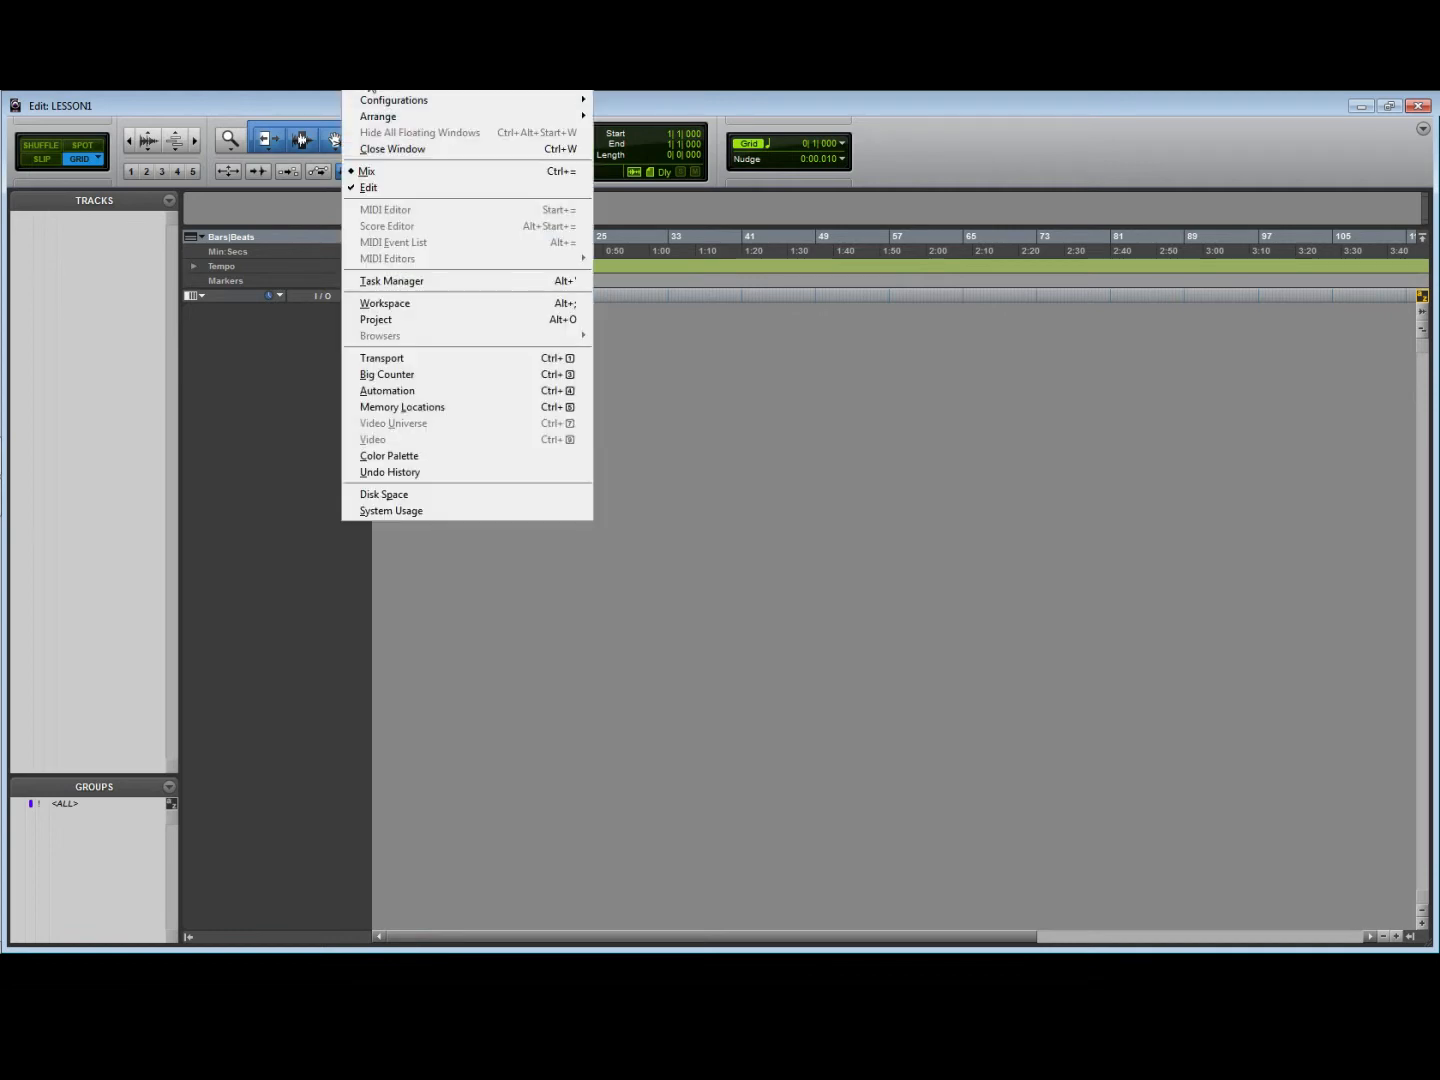
left_click(428, 360)
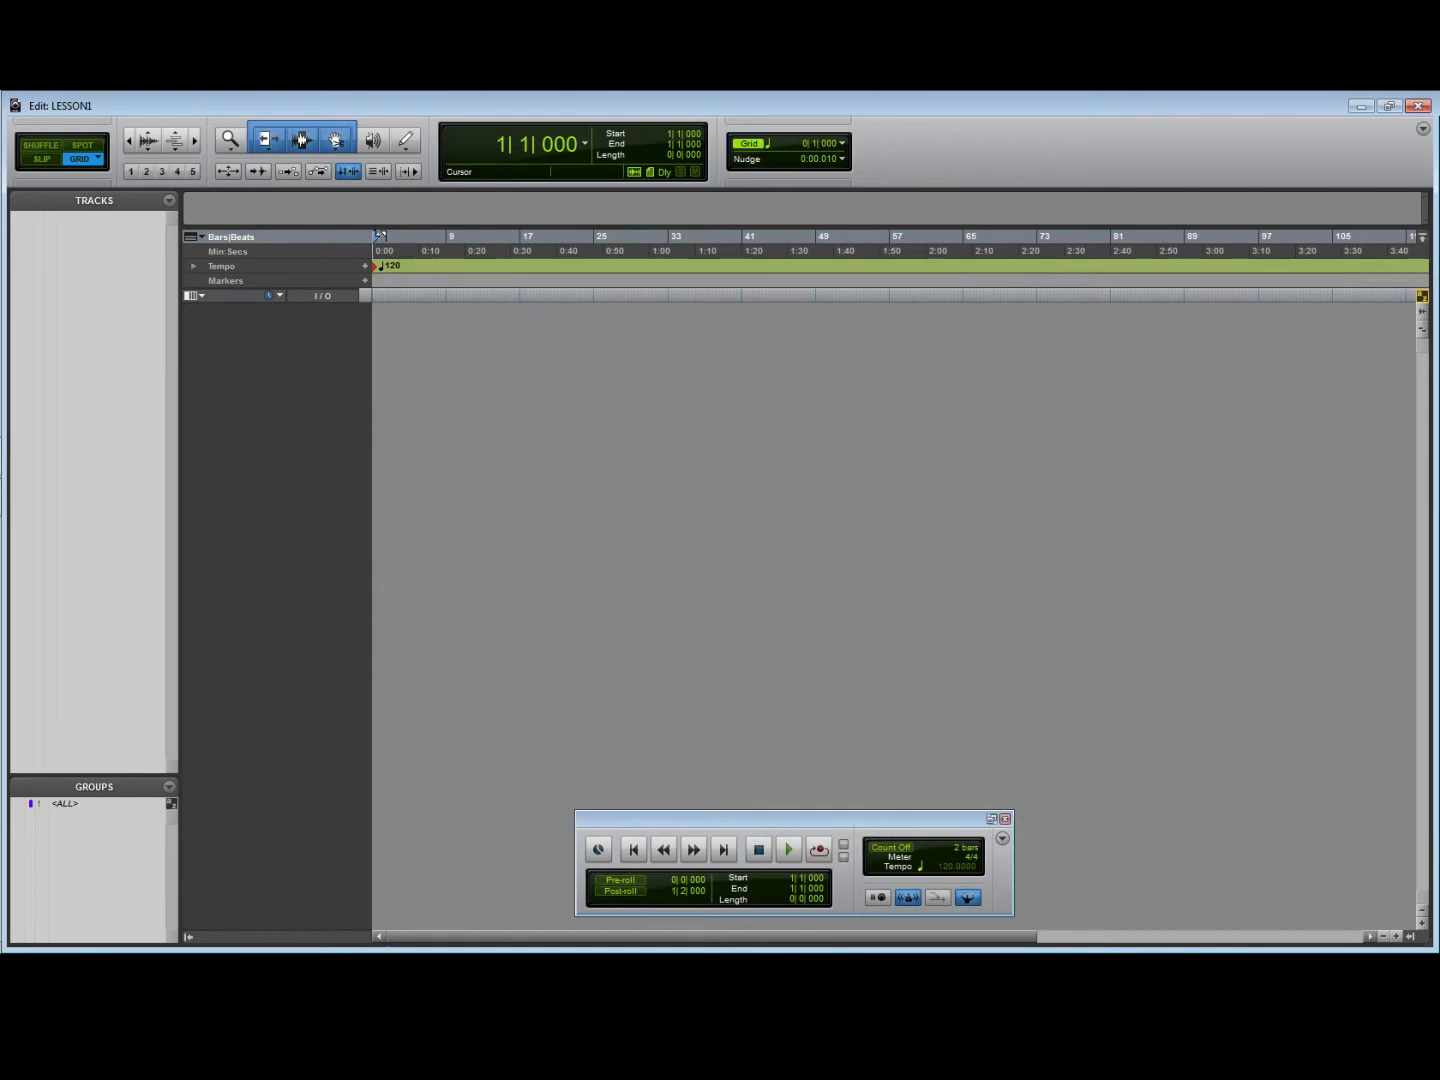
key("space")
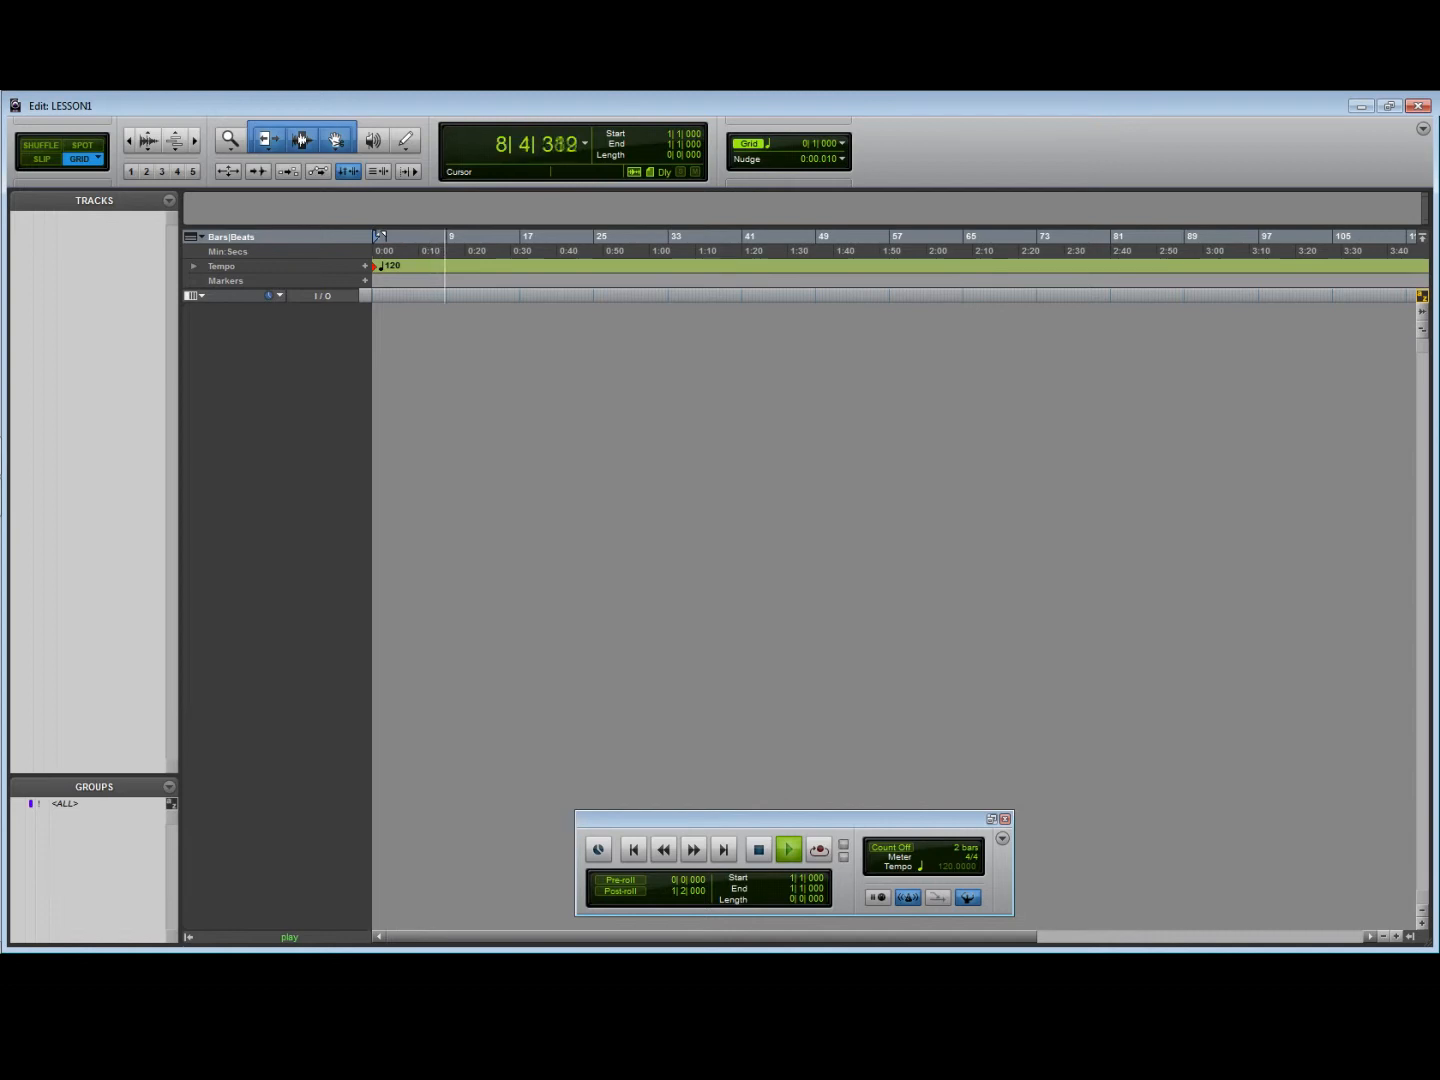
- Switch the main time scale between Min:Secs and Bars|Beats during playback, ending on Bars|Beats, and try starting and stopping playback
left_click(244, 254)
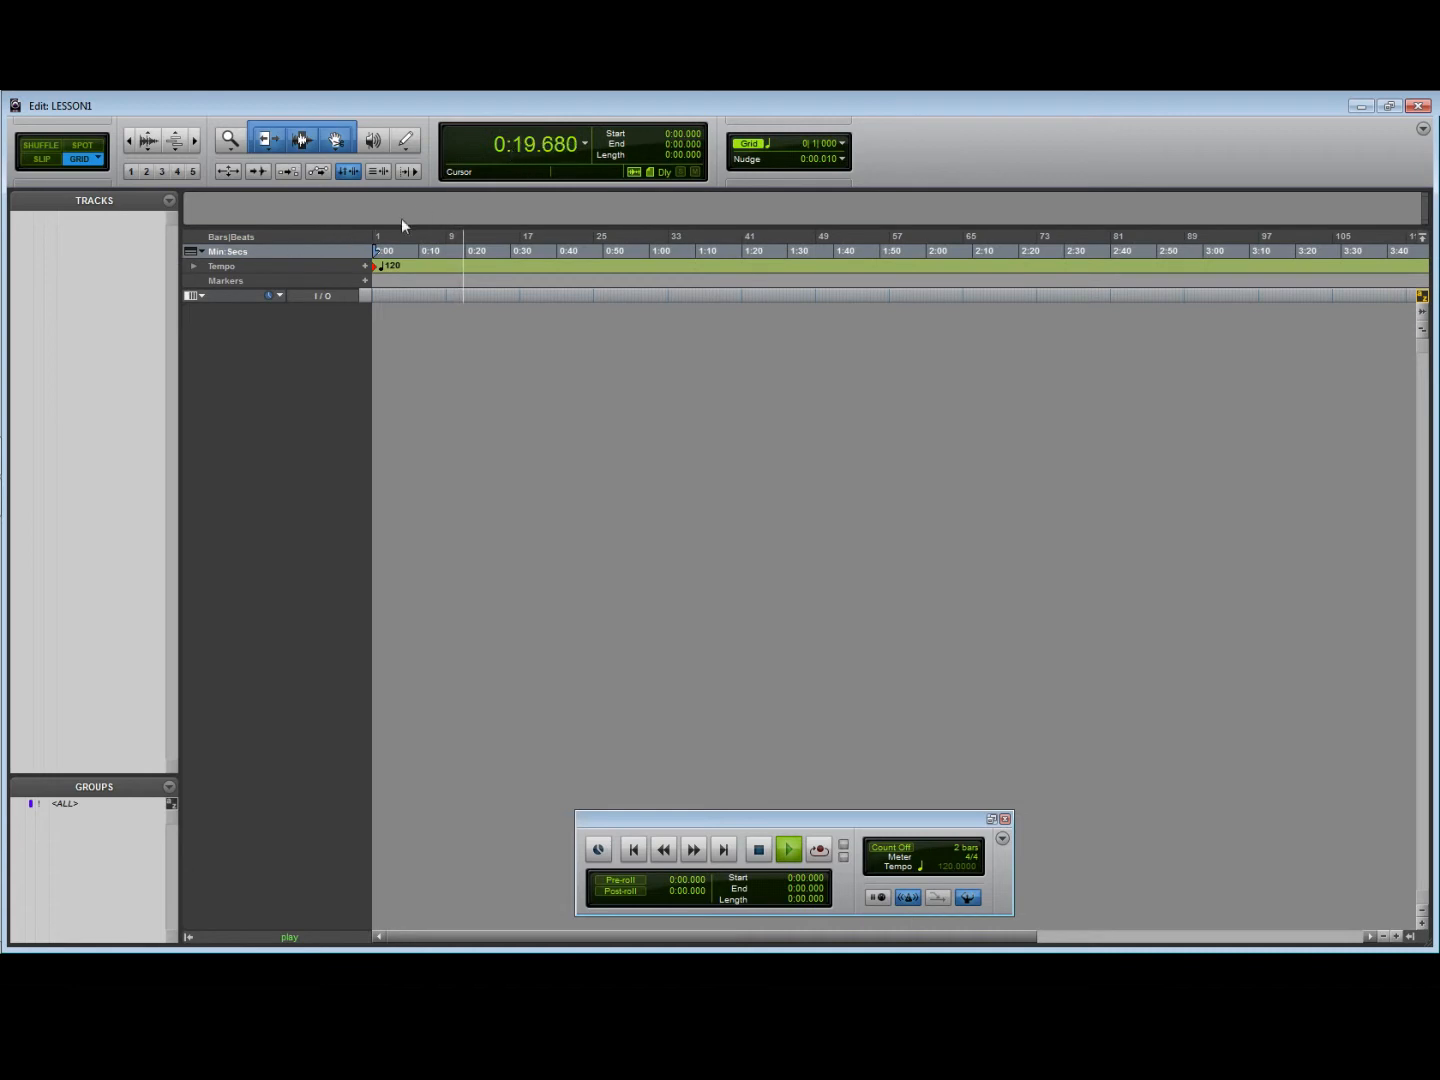
left_click(257, 239)
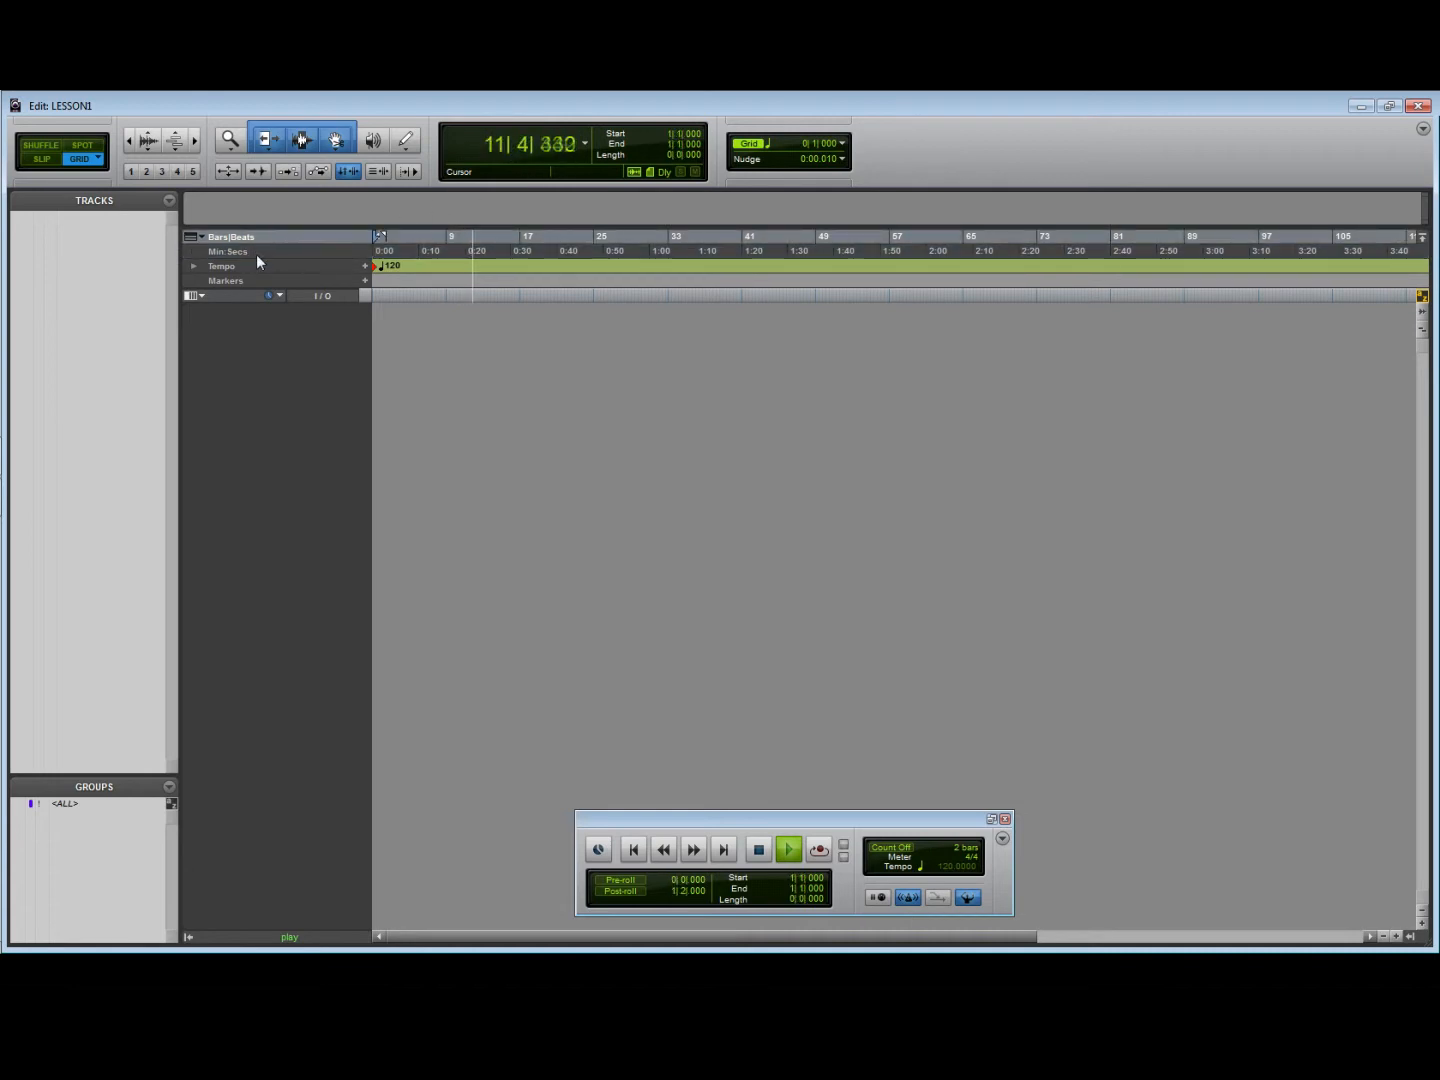
left_click(256, 254)
left_click(262, 236)
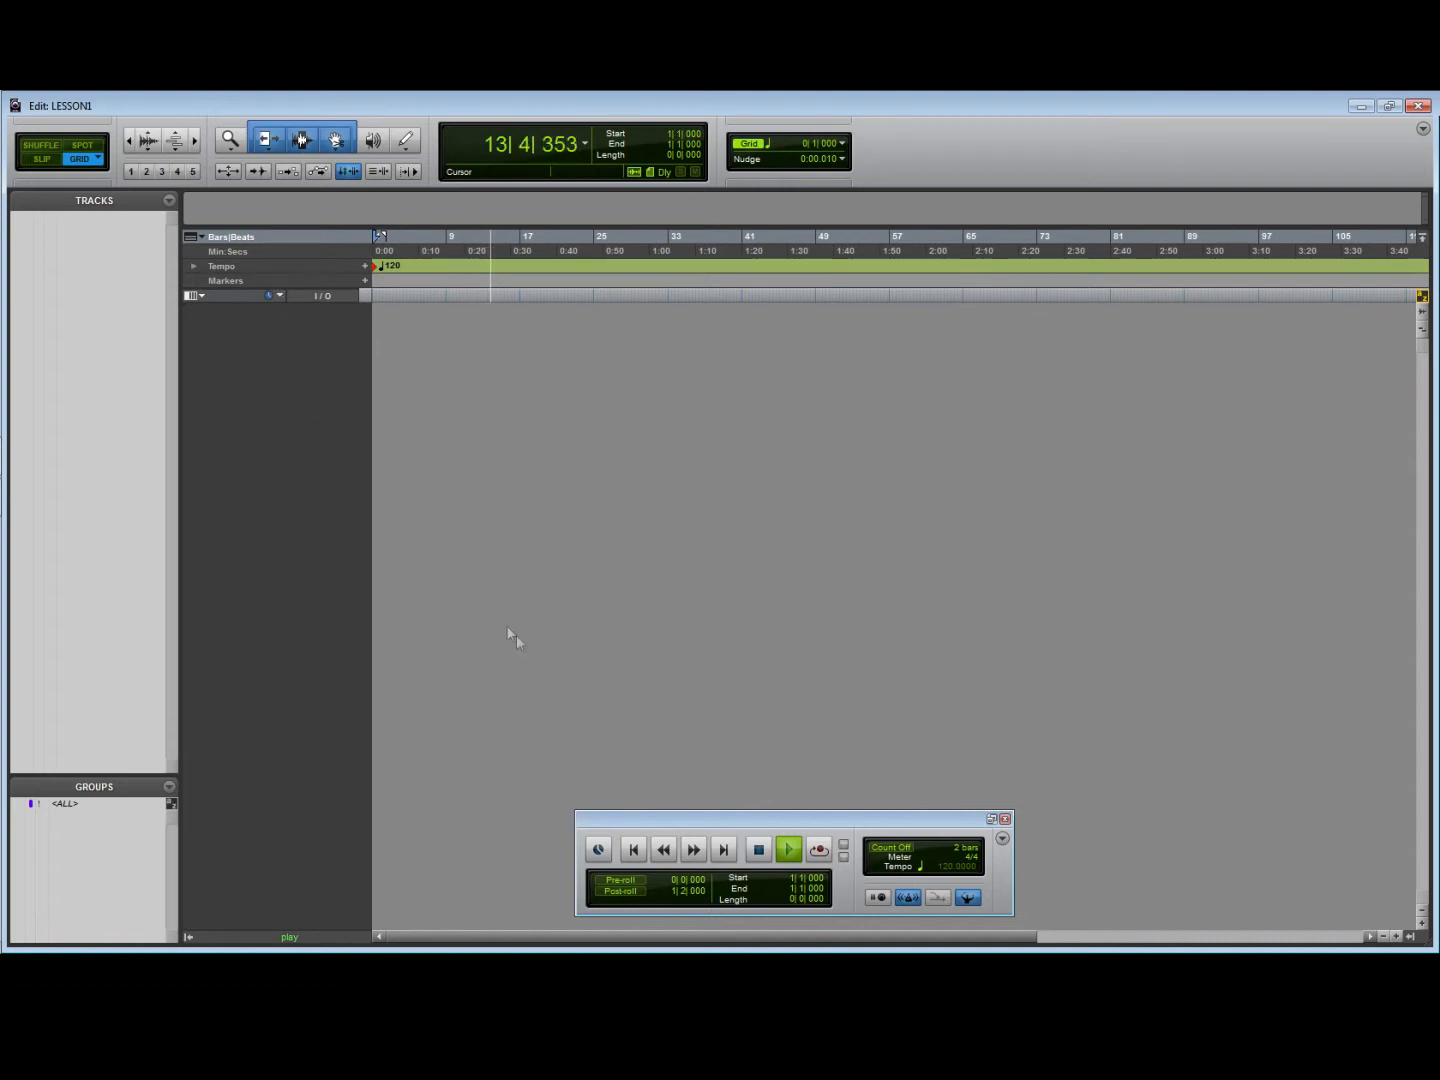
key("space")
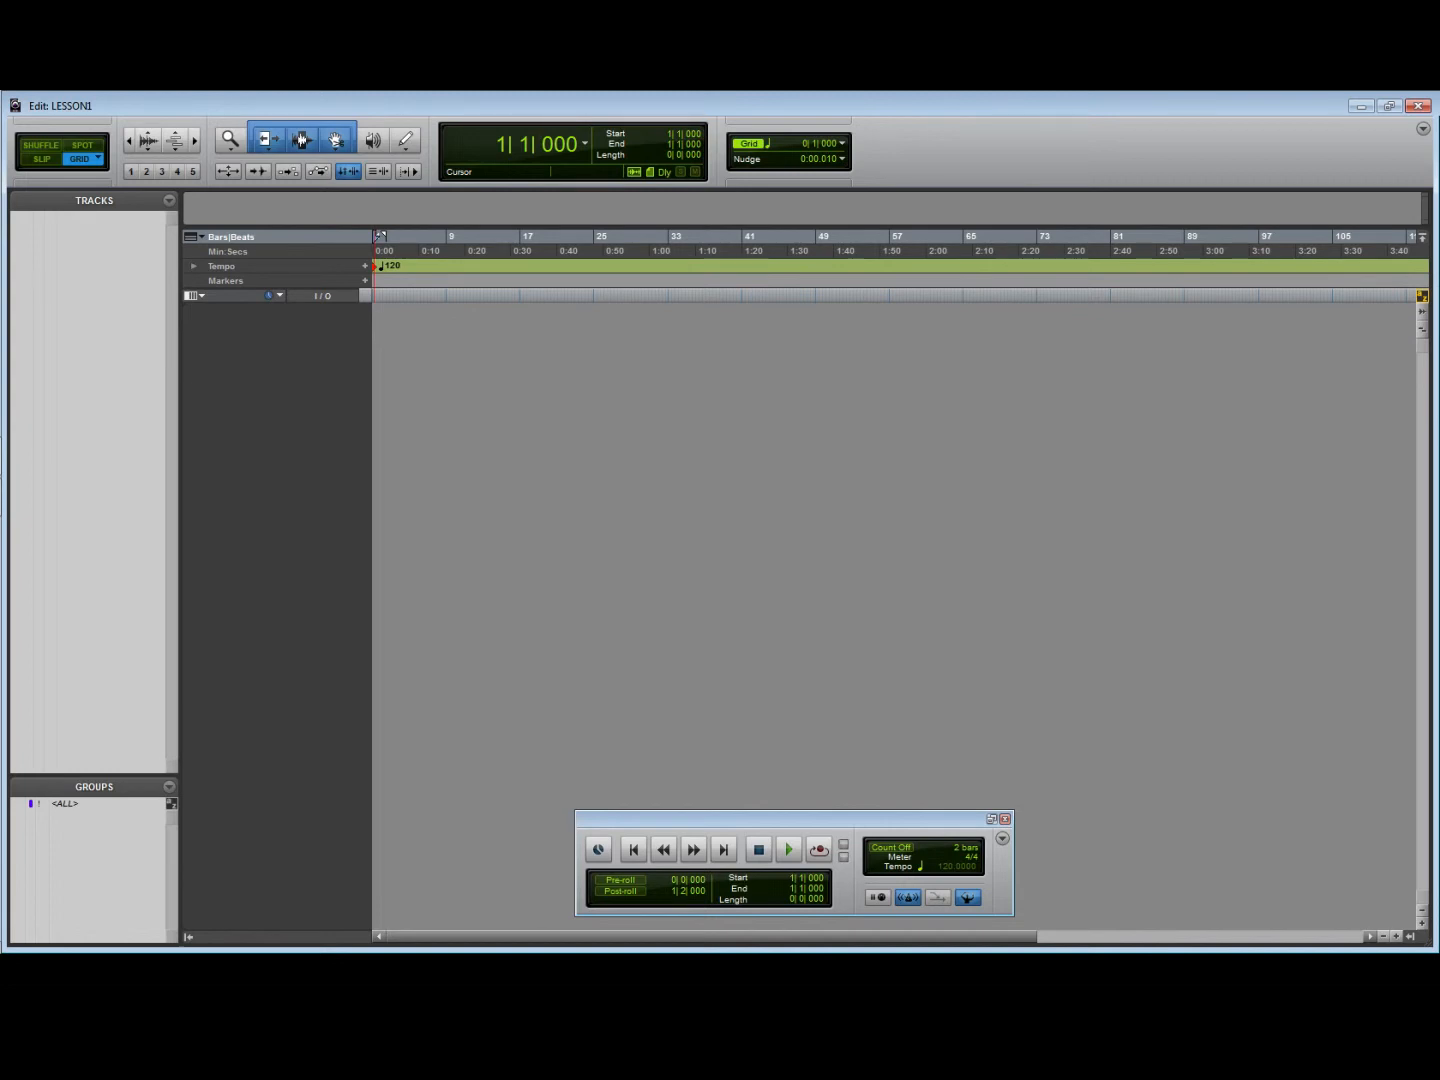
key("space")
key("space")
- Examine the transport and numeric keypad settings in the Operation preferences and leave without saving changes
left_click(325, 93)
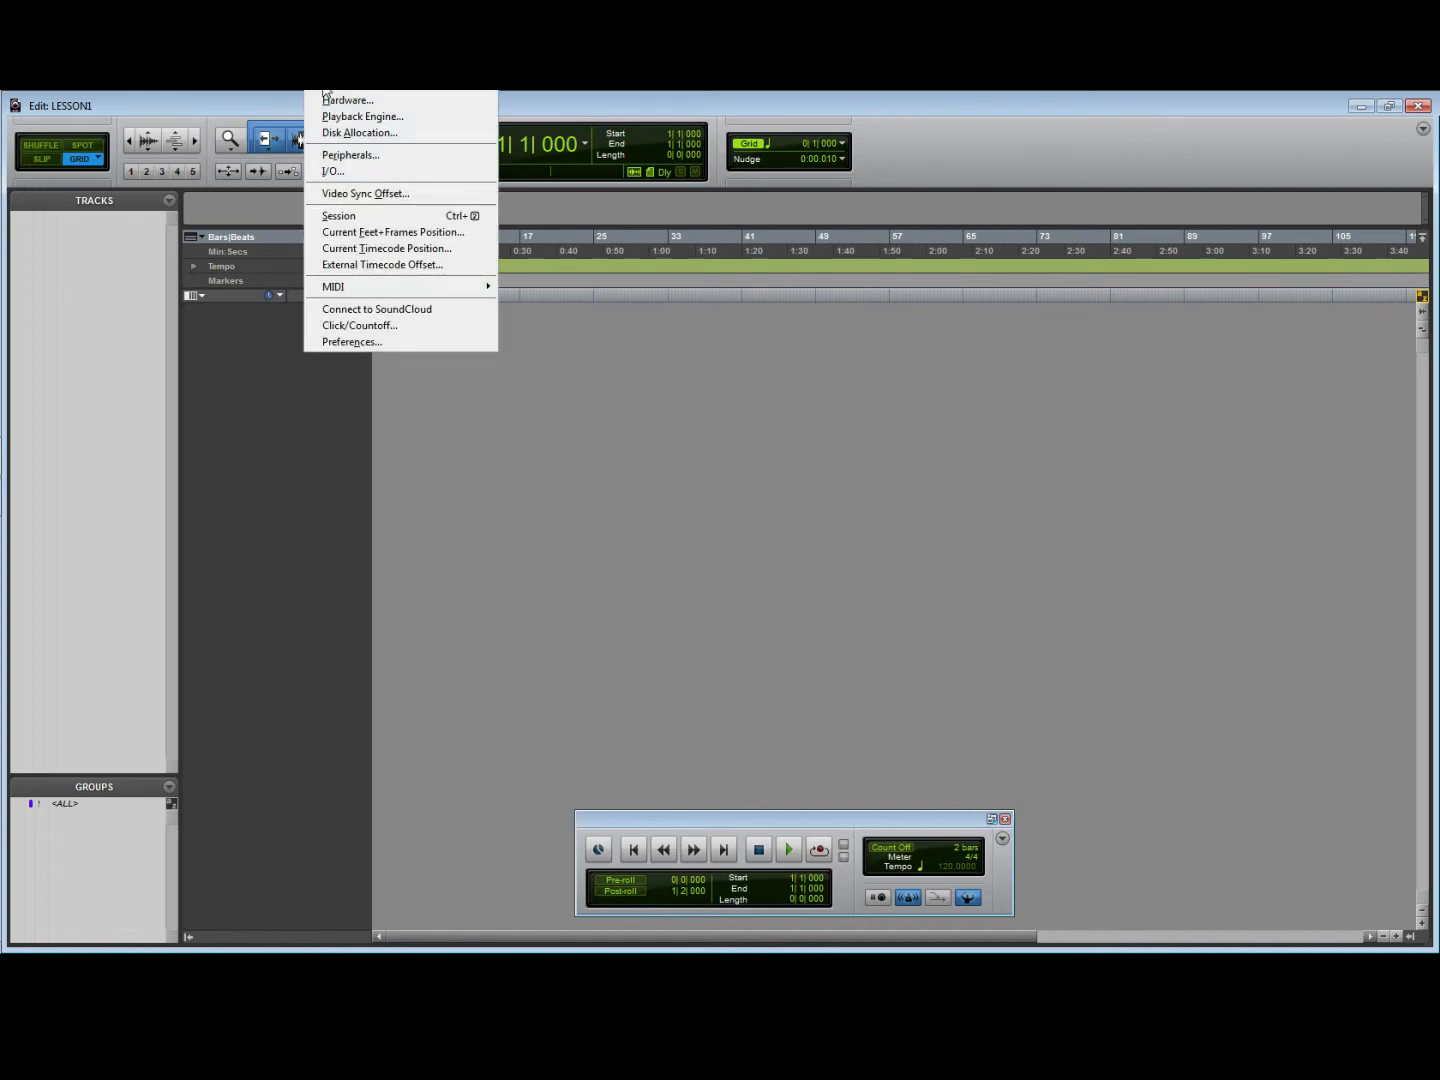
left_click(350, 342)
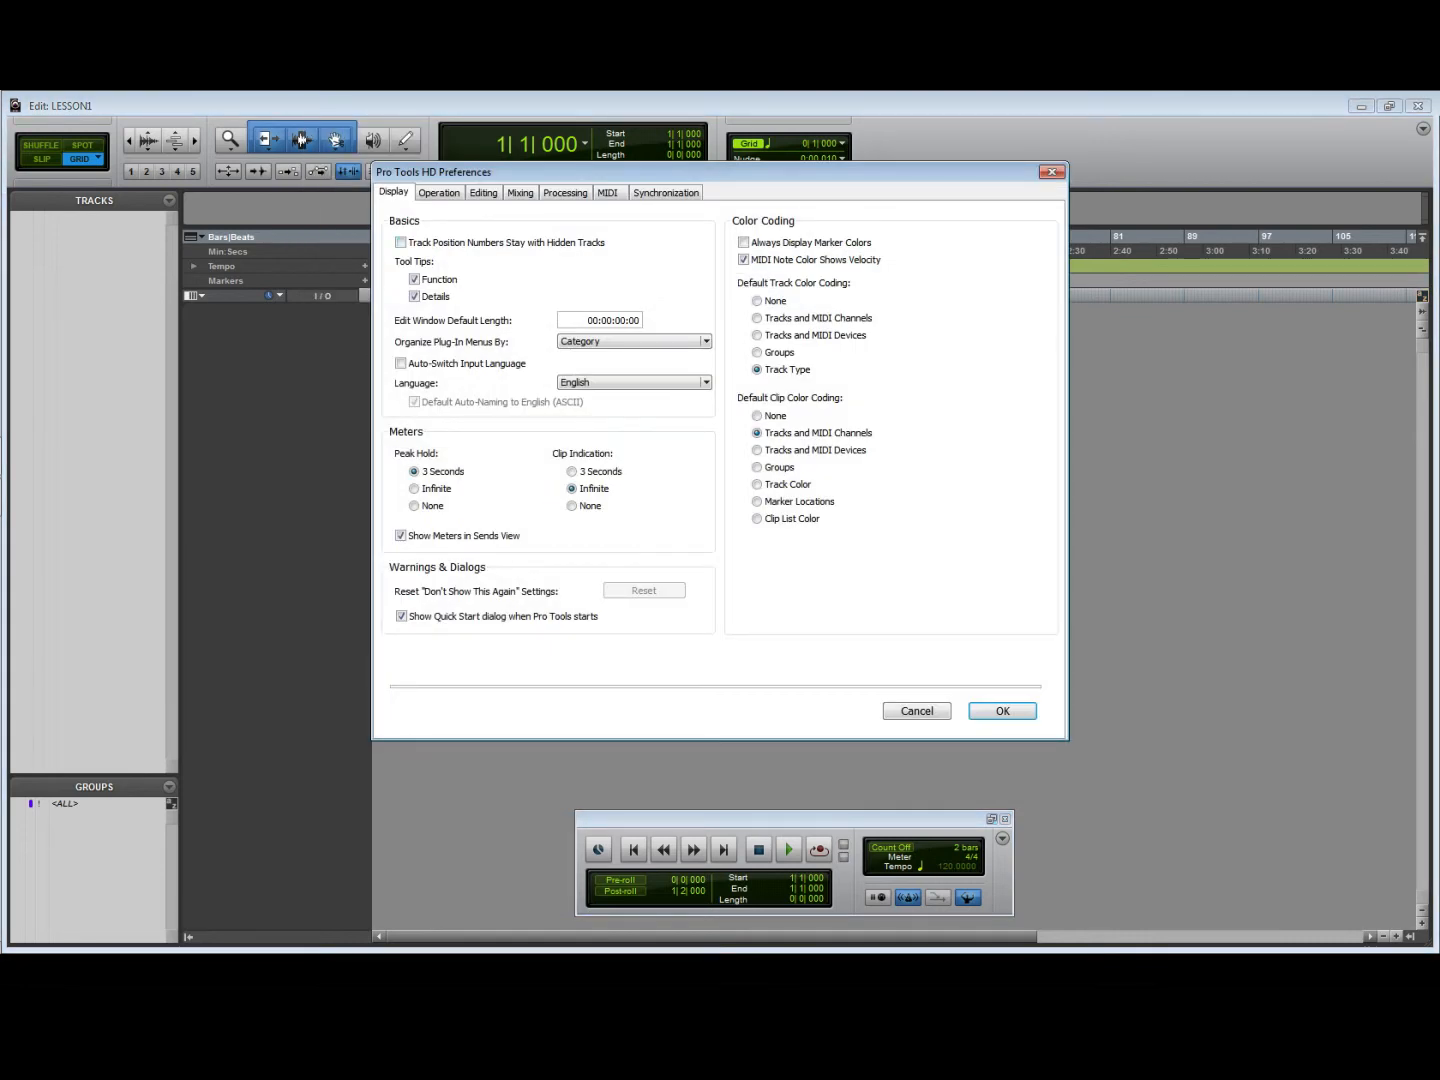
left_click(438, 192)
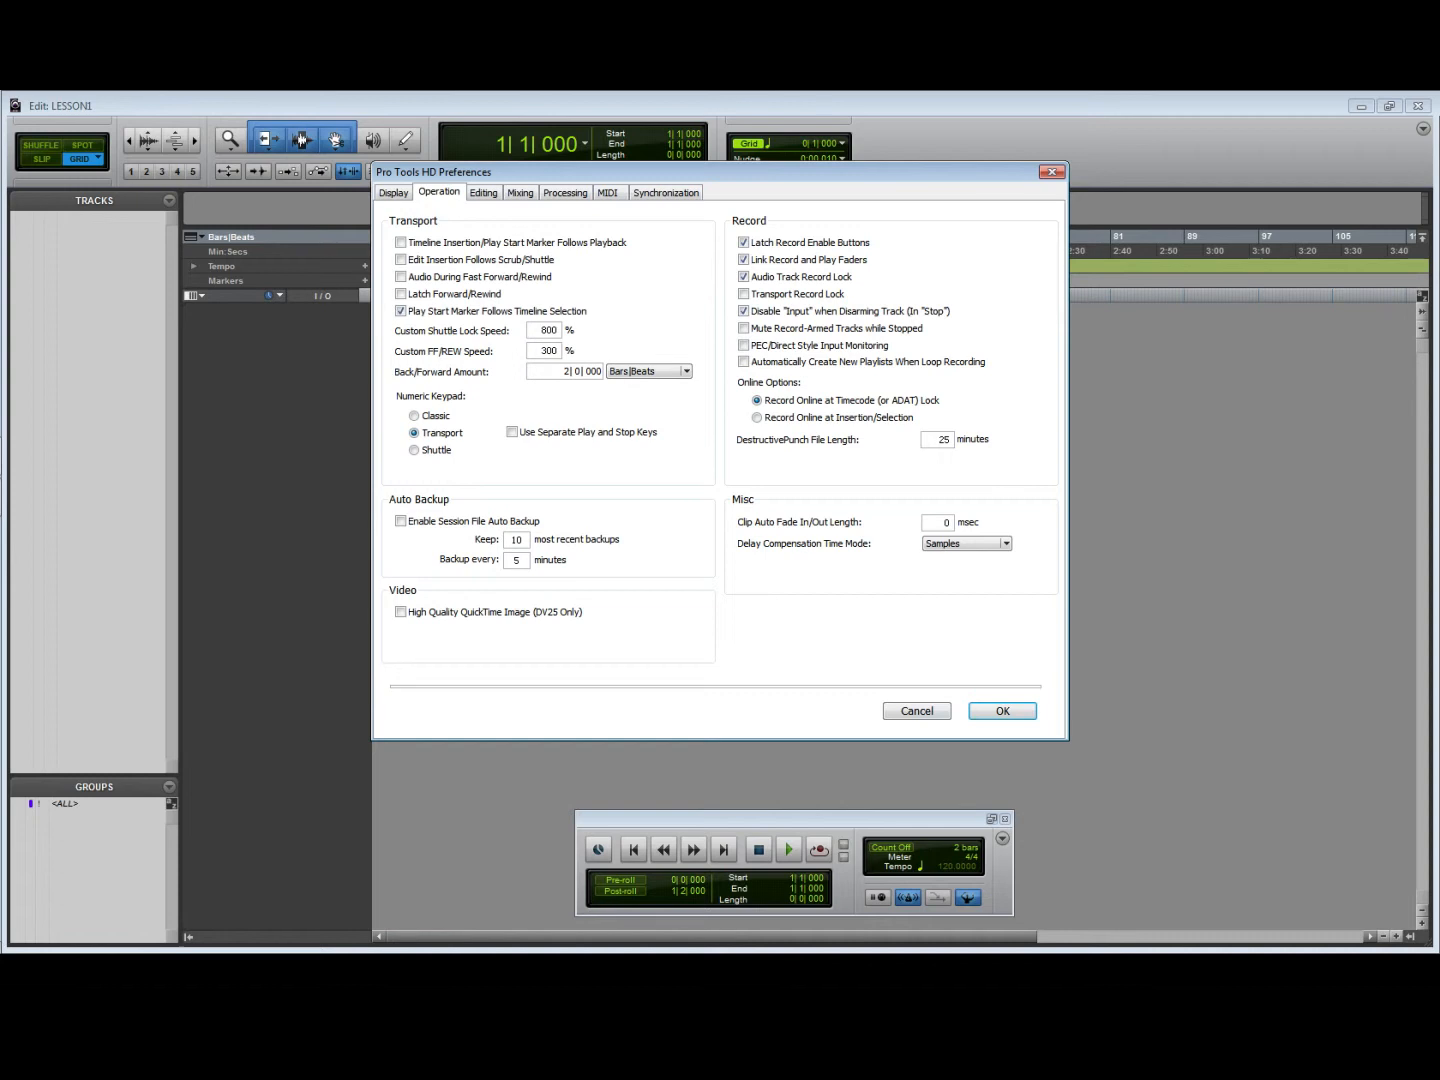
left_click(925, 713)
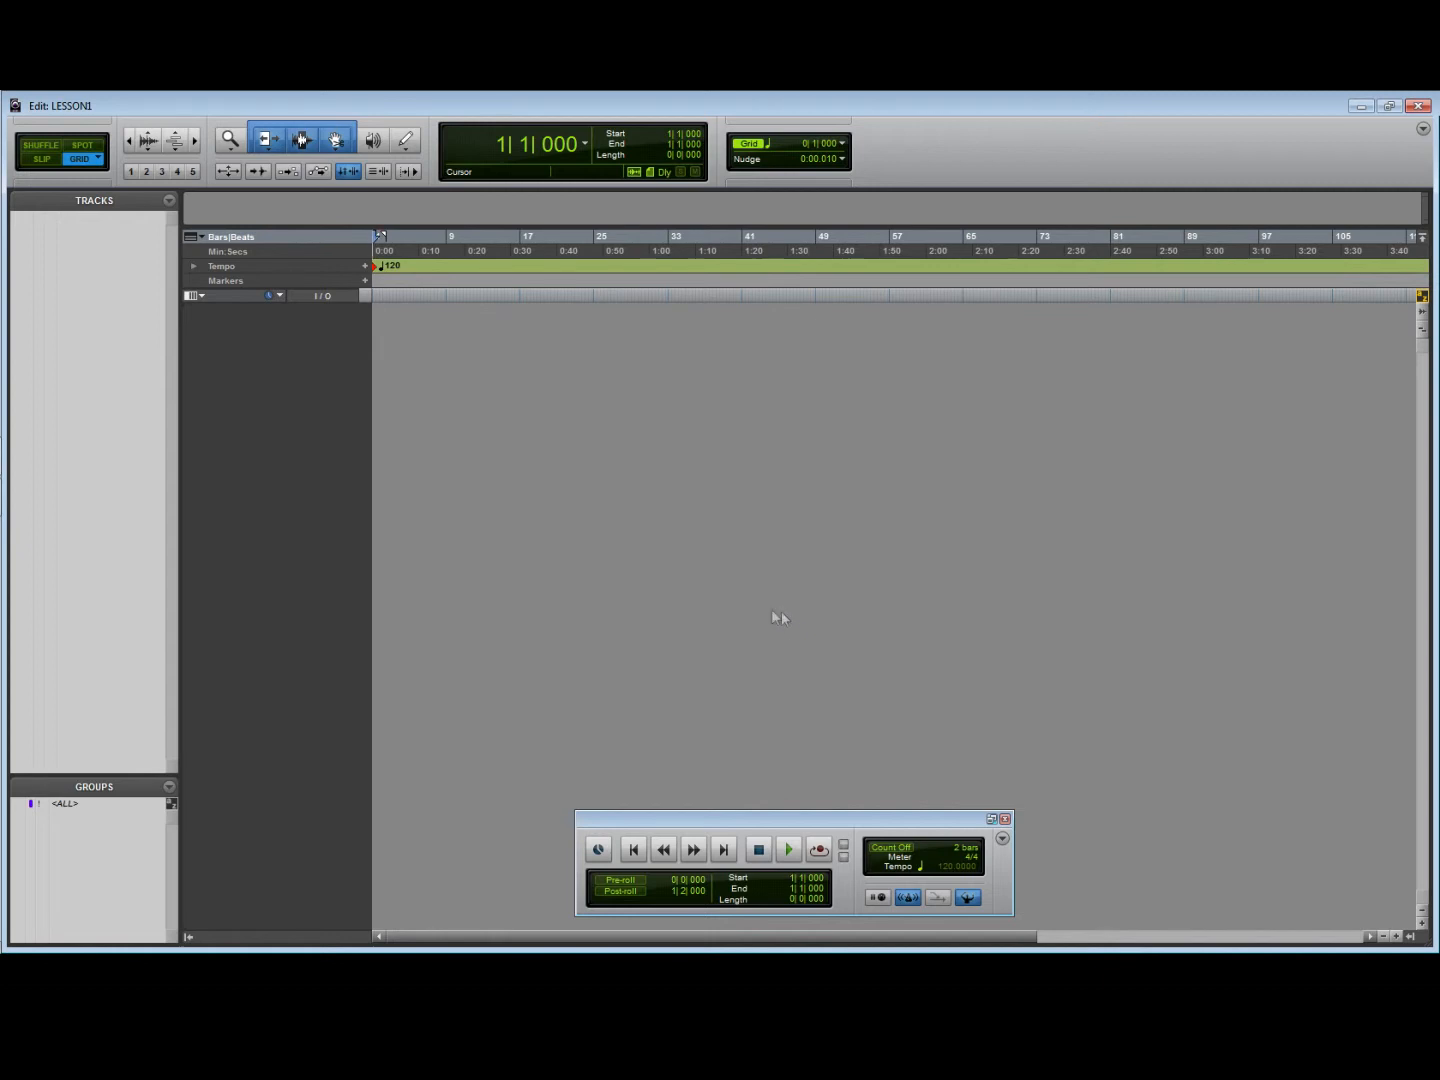
- Try playback briefly, place the timeline cursor near bars 15 and 13, and test rewinding and fast-forwarding
key("space")
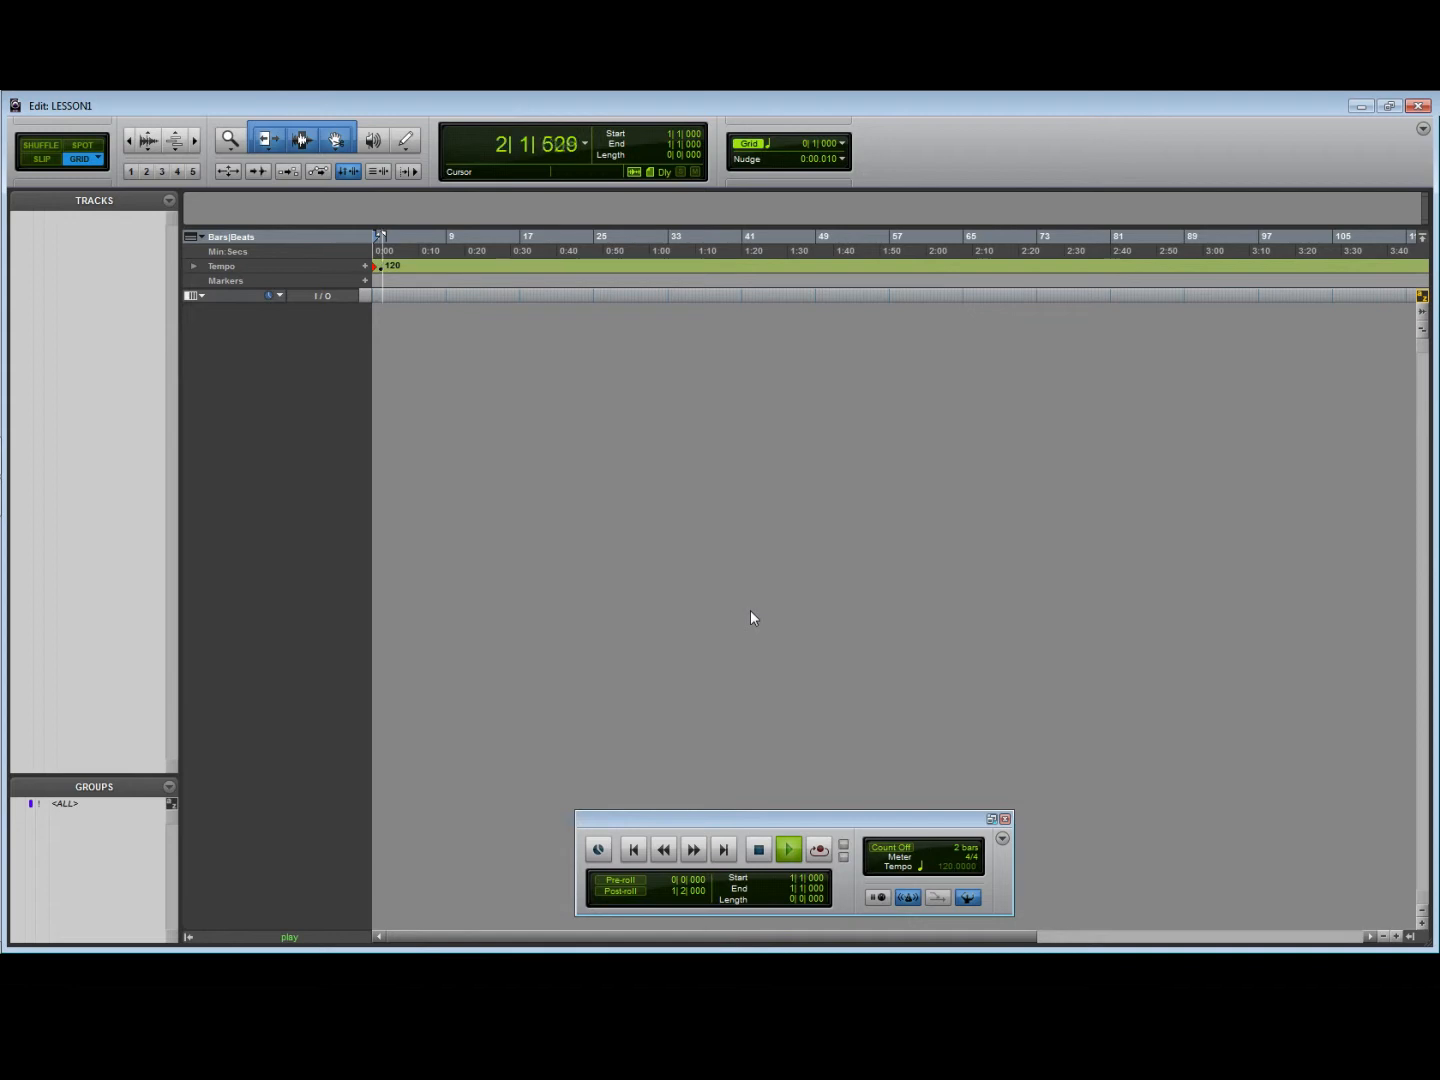
key("space")
left_click(513, 277)
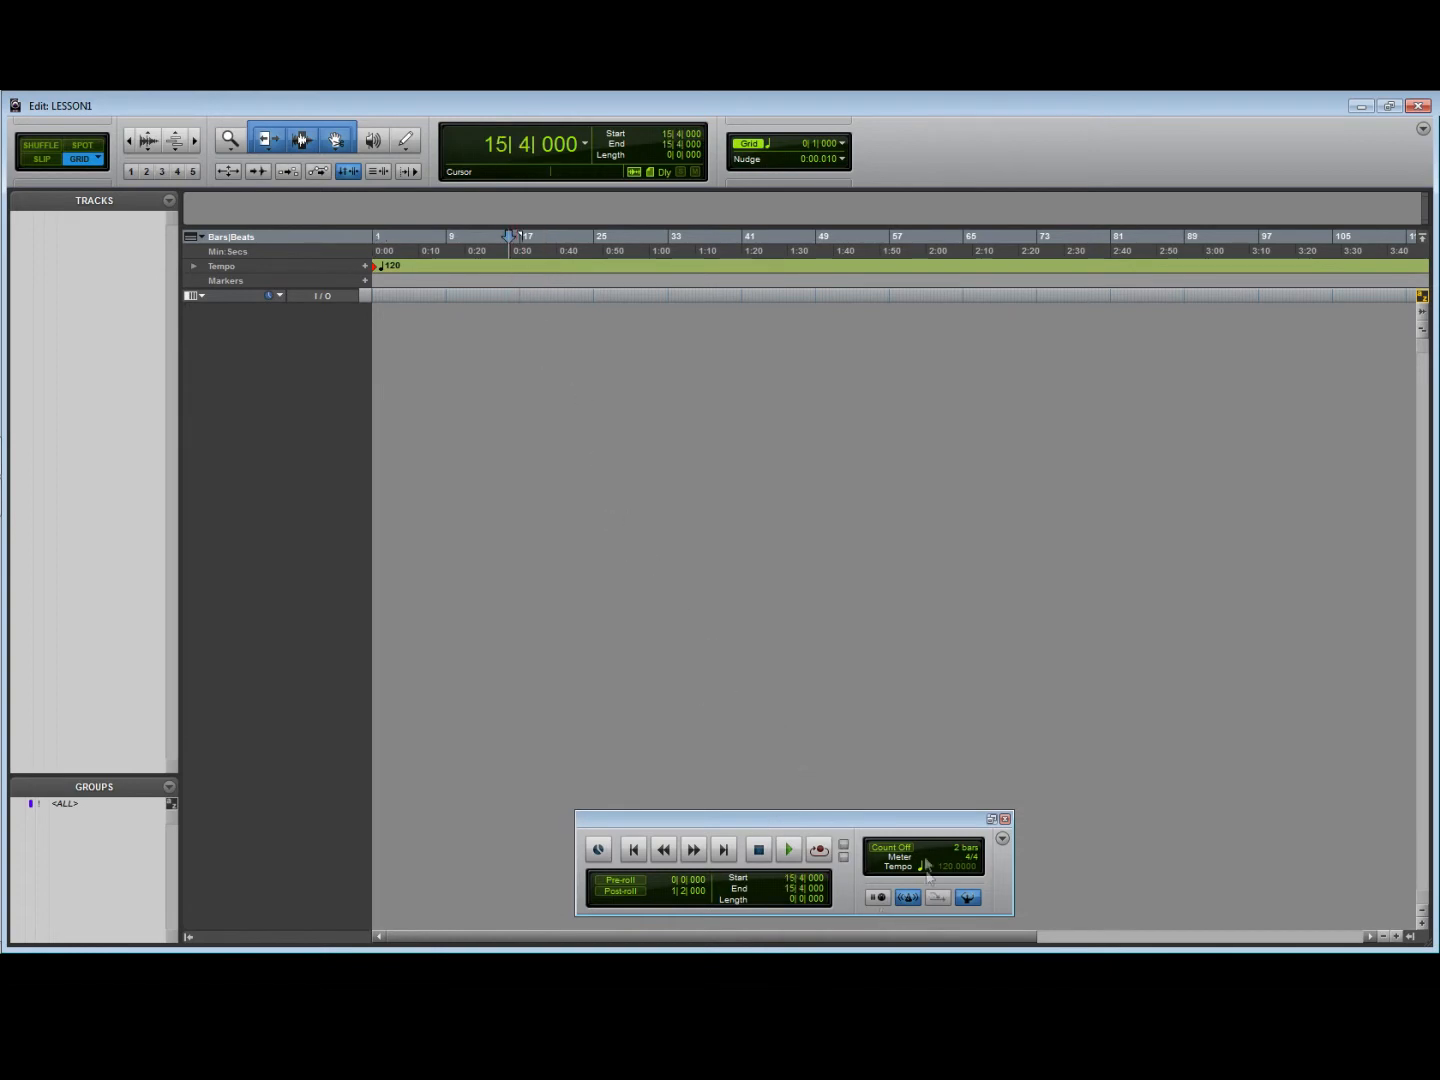
key("KP_1")
left_click(481, 275)
key("KP_2")
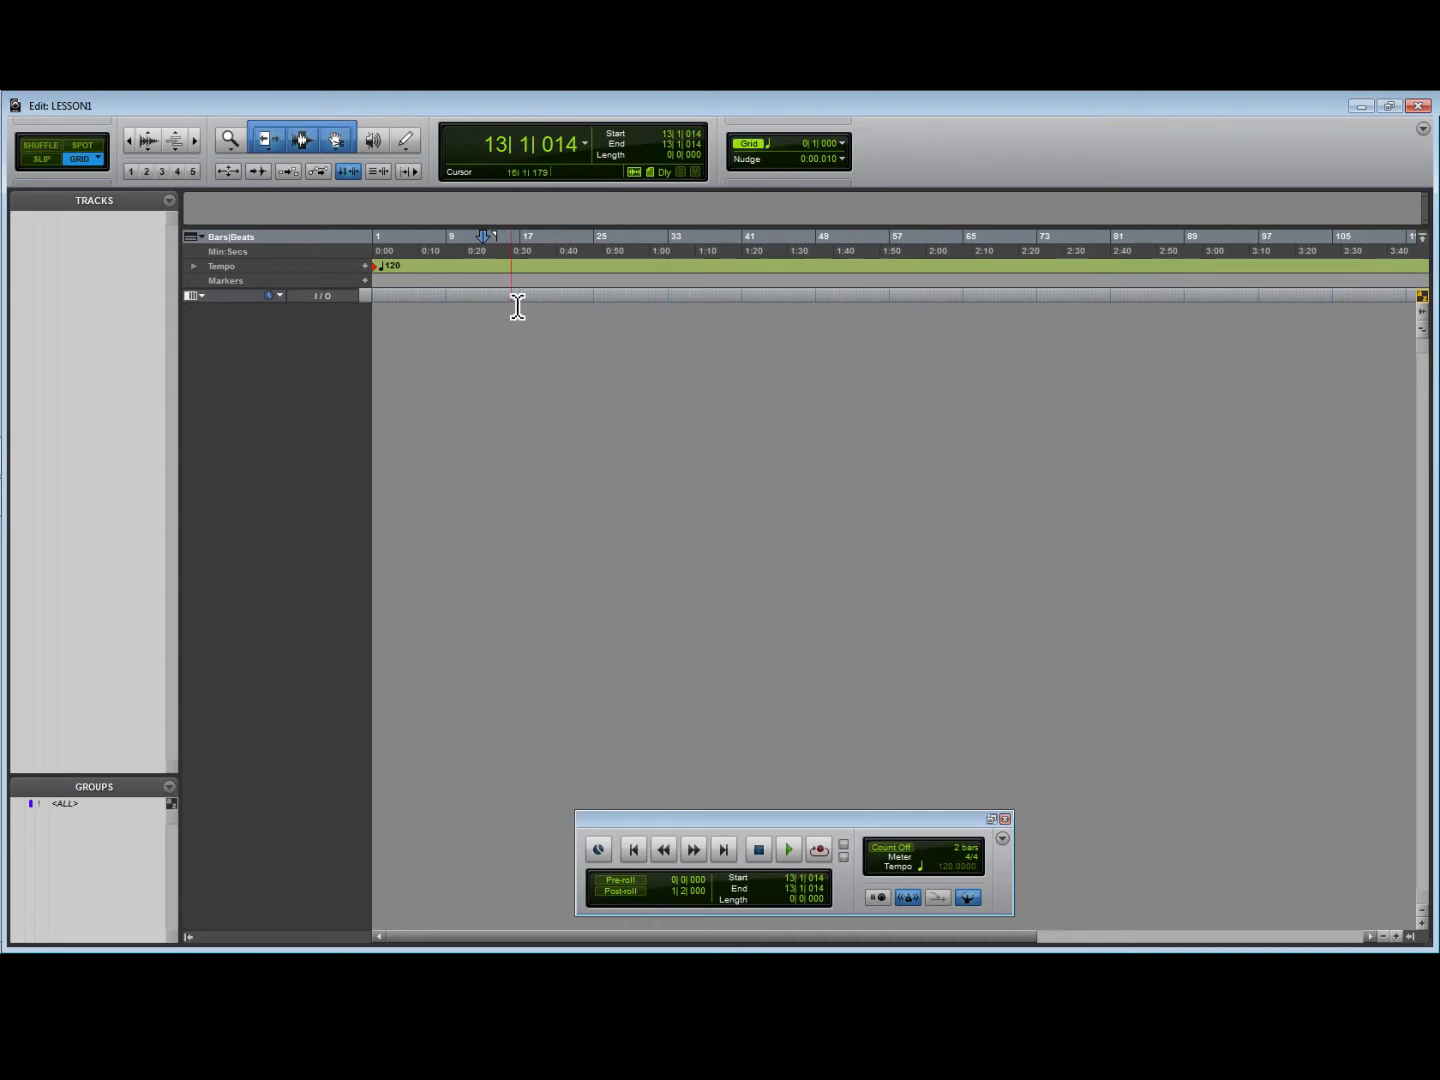
- Loop playback over a timeline selection from 14|1|000 to 19|4|000 and stop it
key("ctrl+shift+l")
left_click_drag(492, 282, 552, 286)
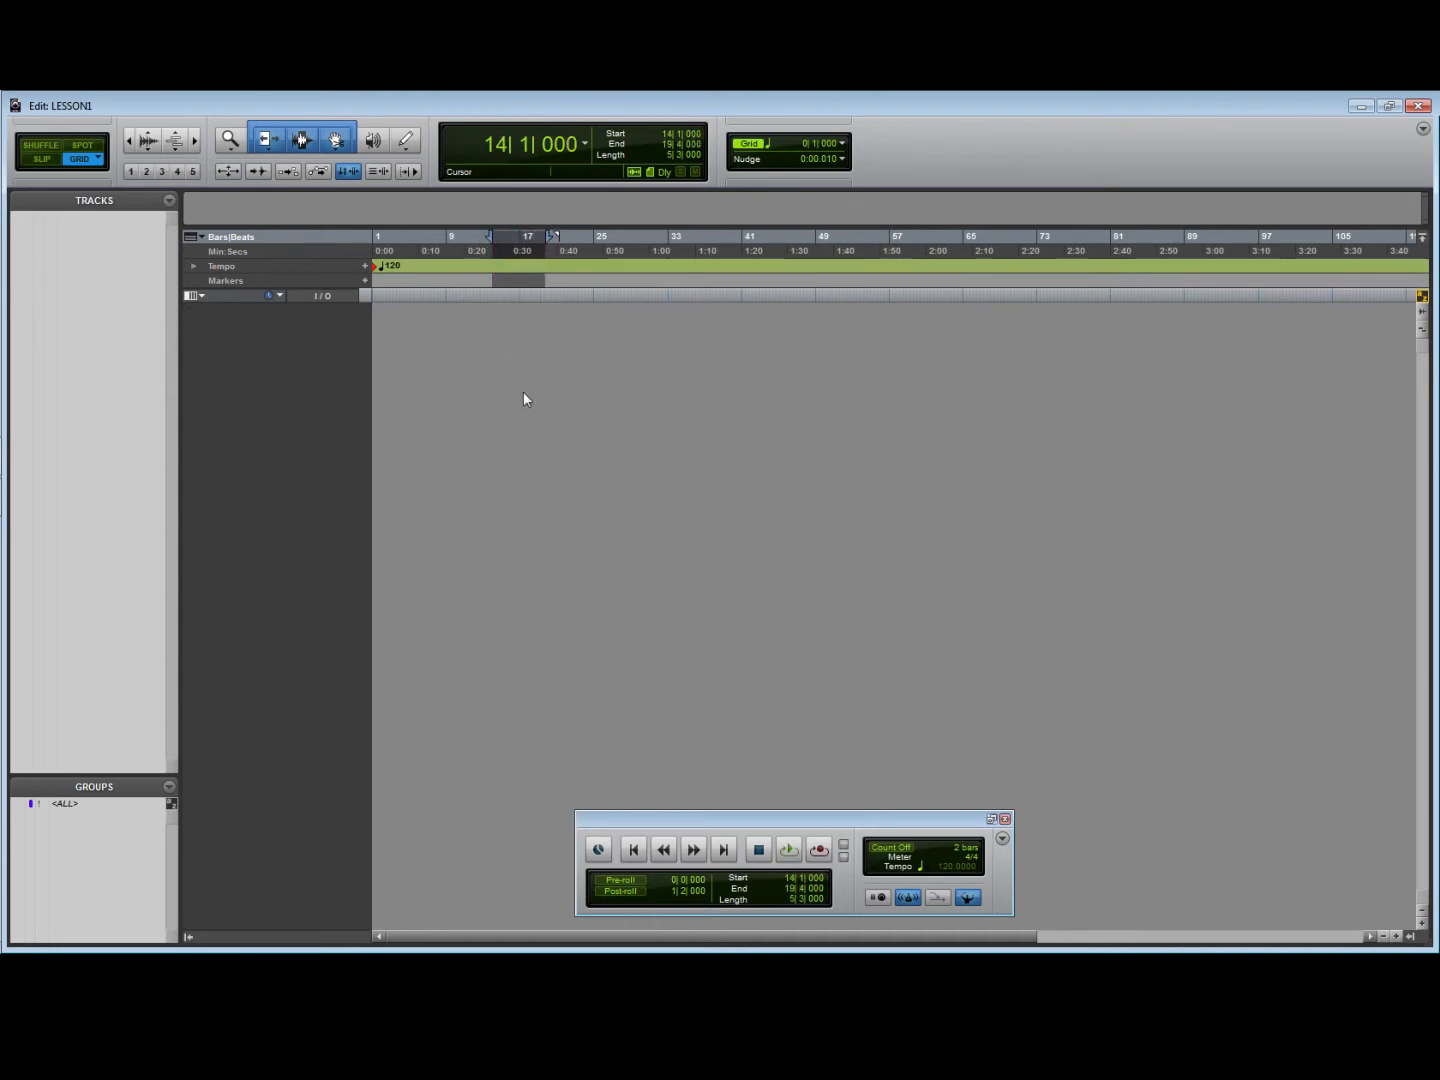
key("space")
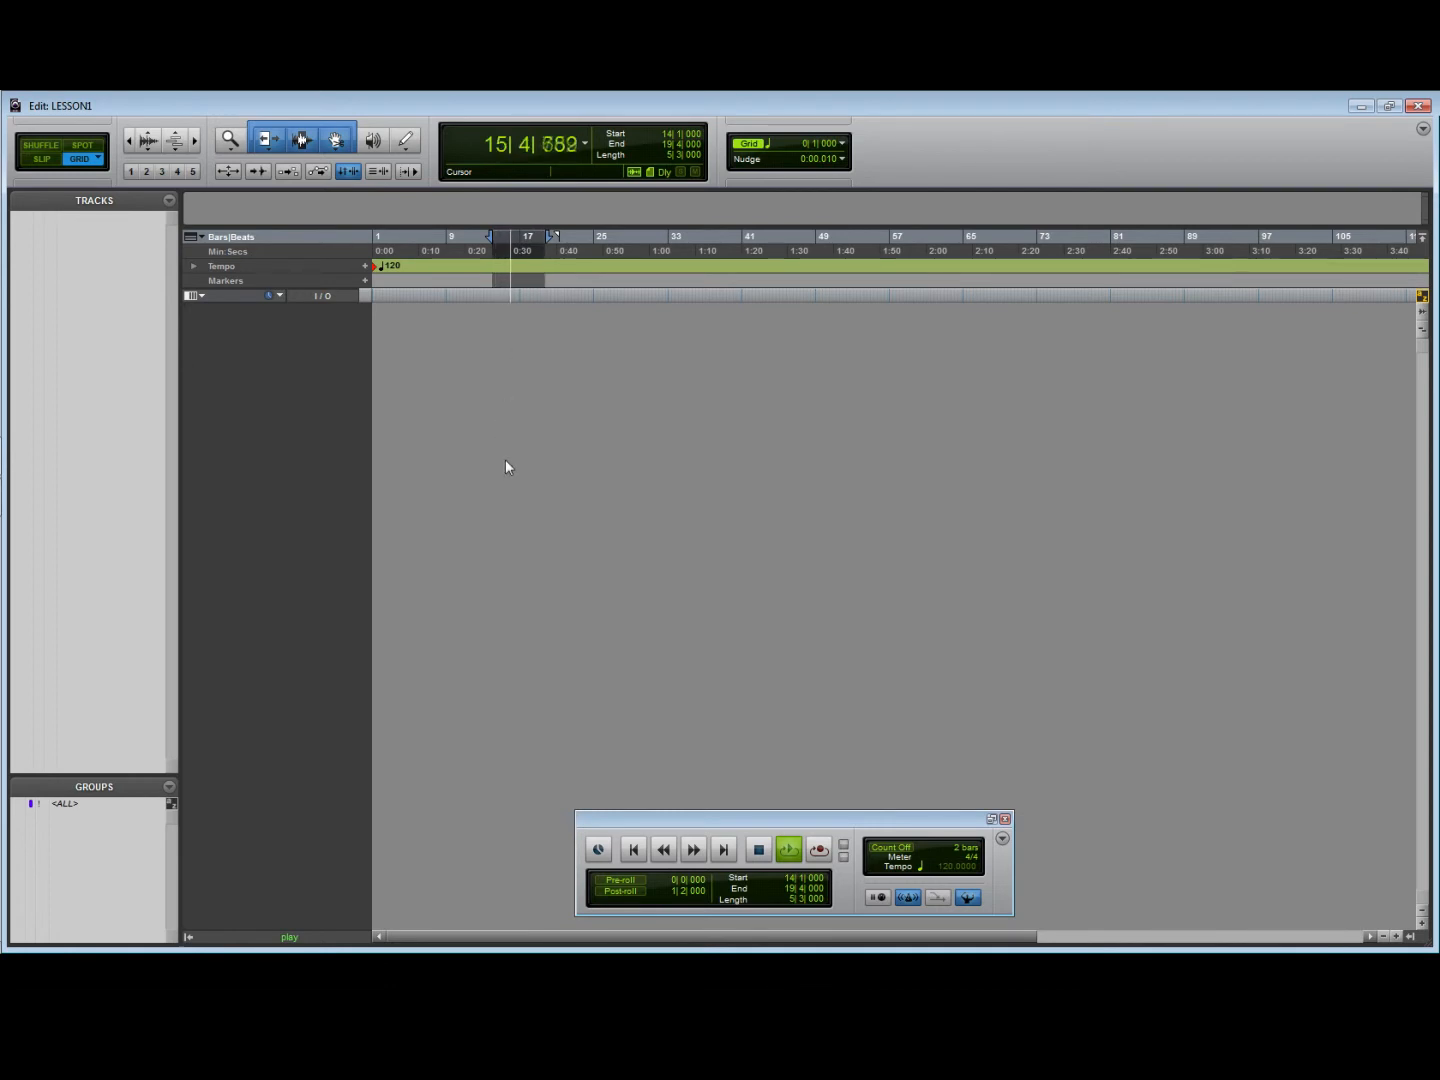
key("space")
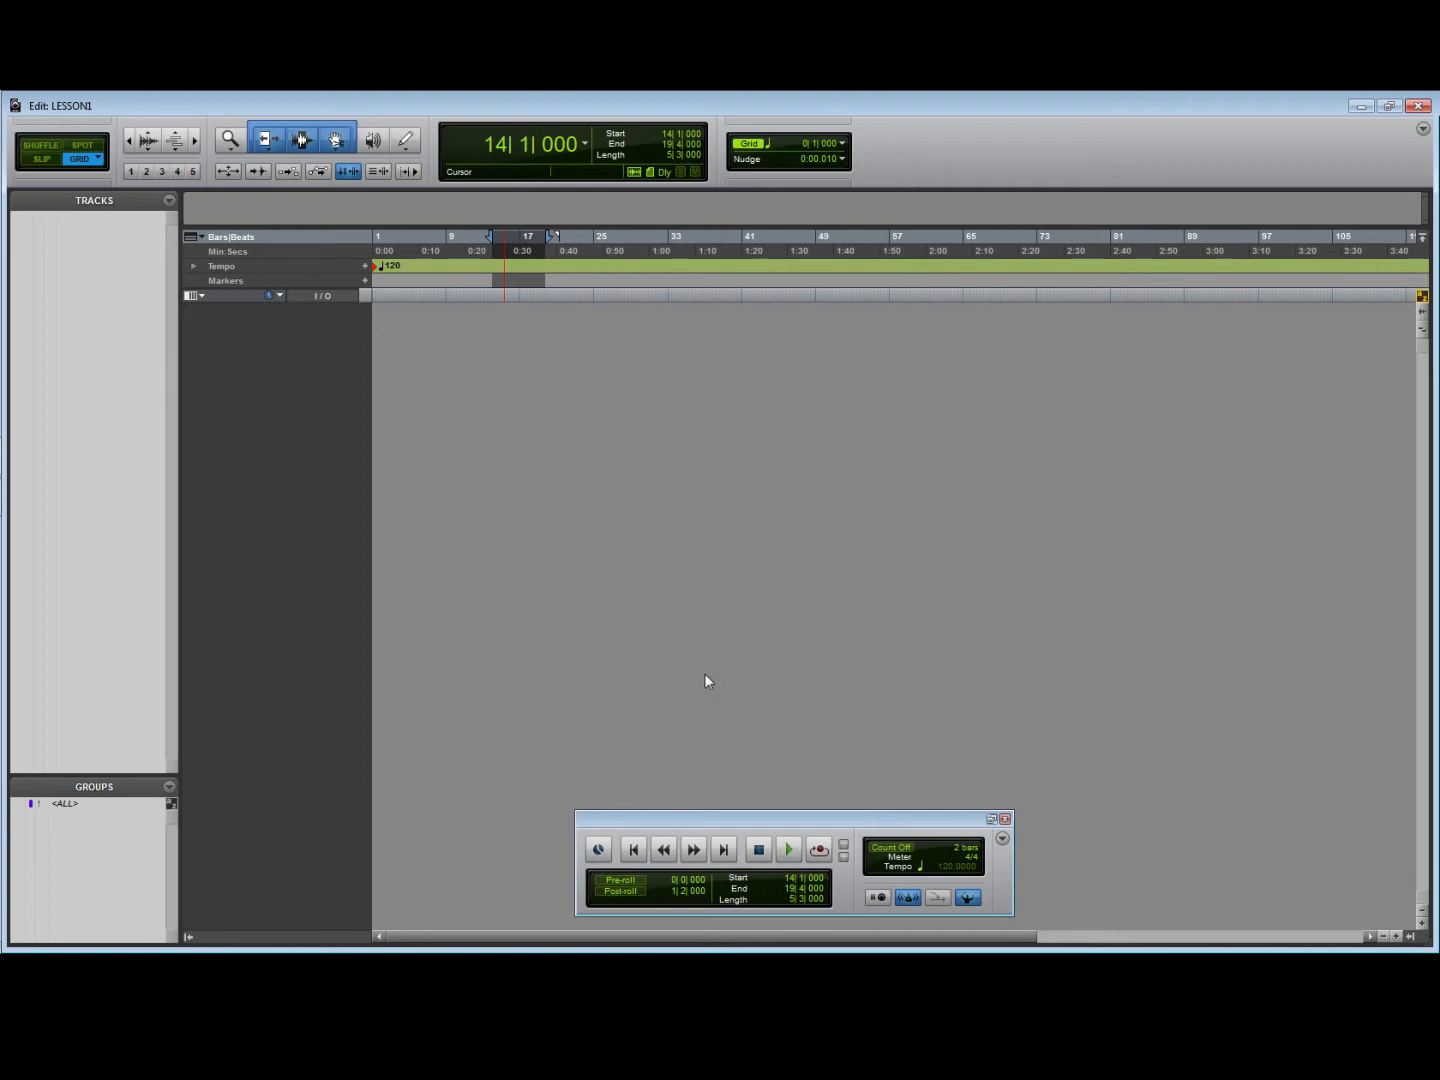
- Return the cursor to the session start and close the Transport window
key("KP_1")
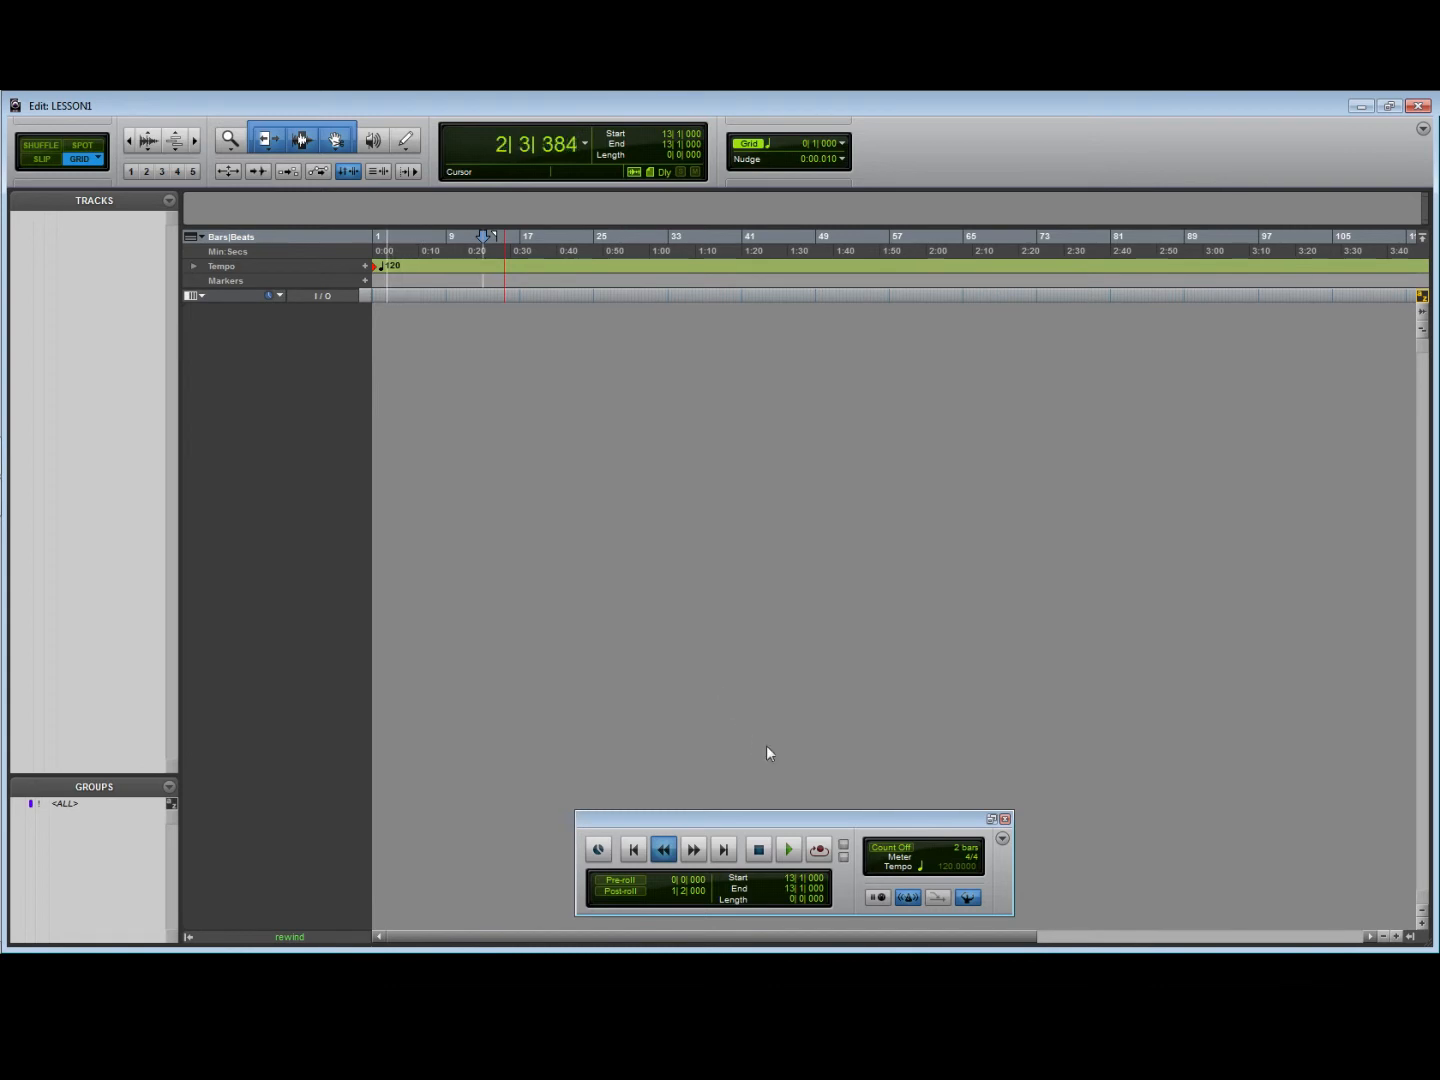
left_click(1005, 821)
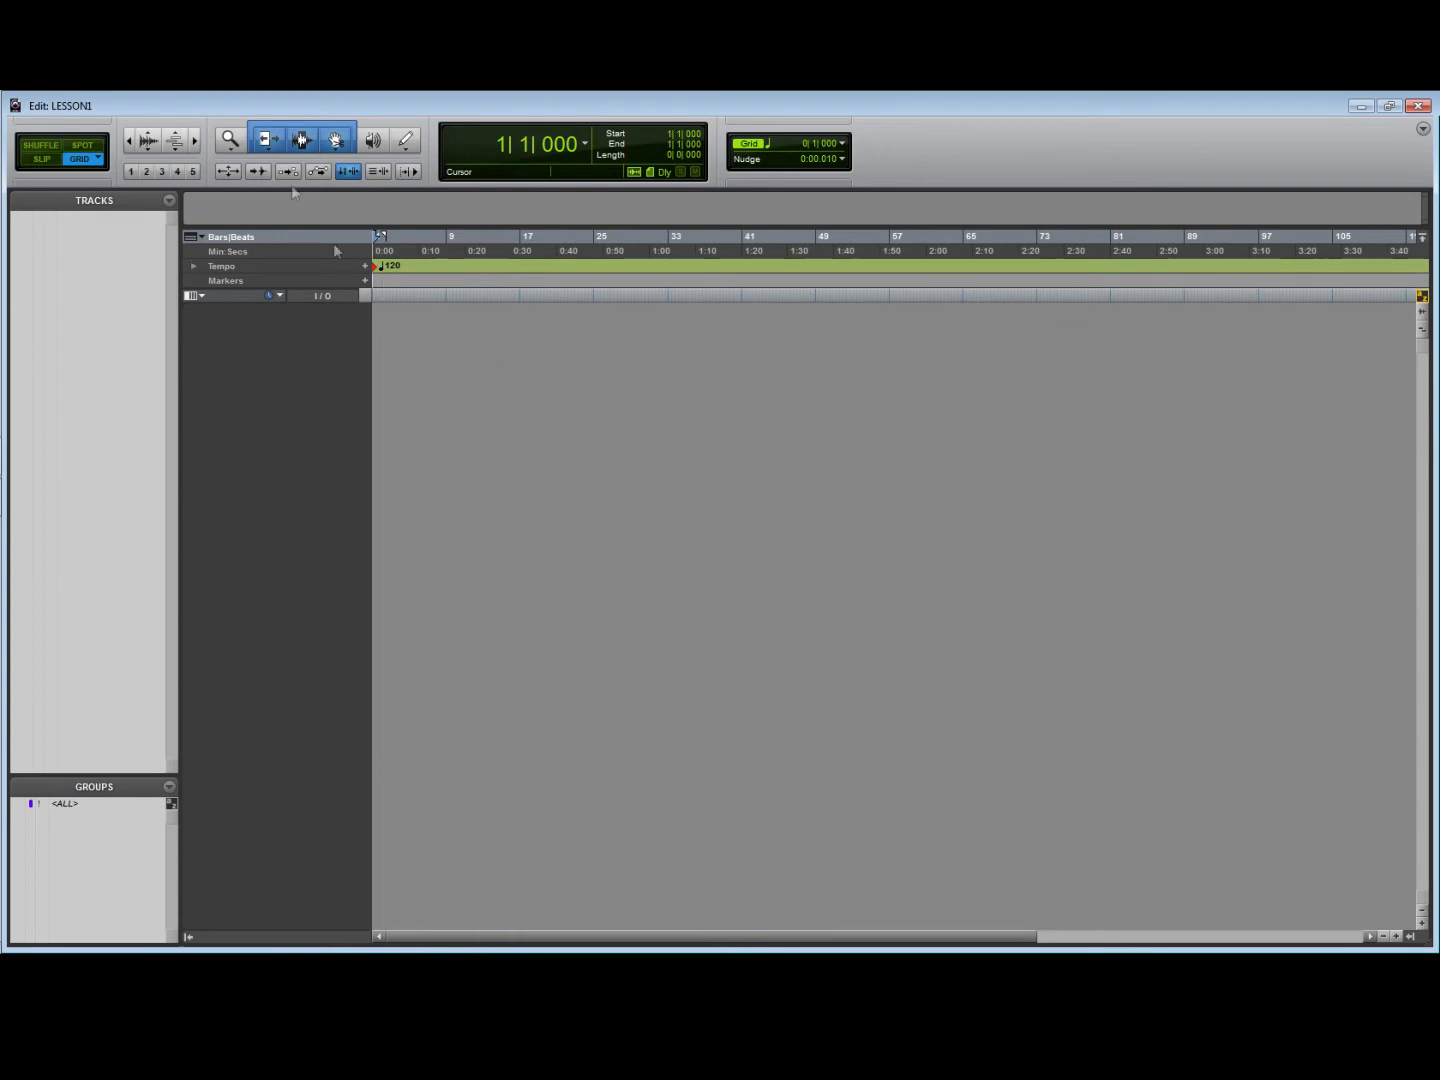
- Create one new mono audio track with a Samples timebase
left_click(115, 91)
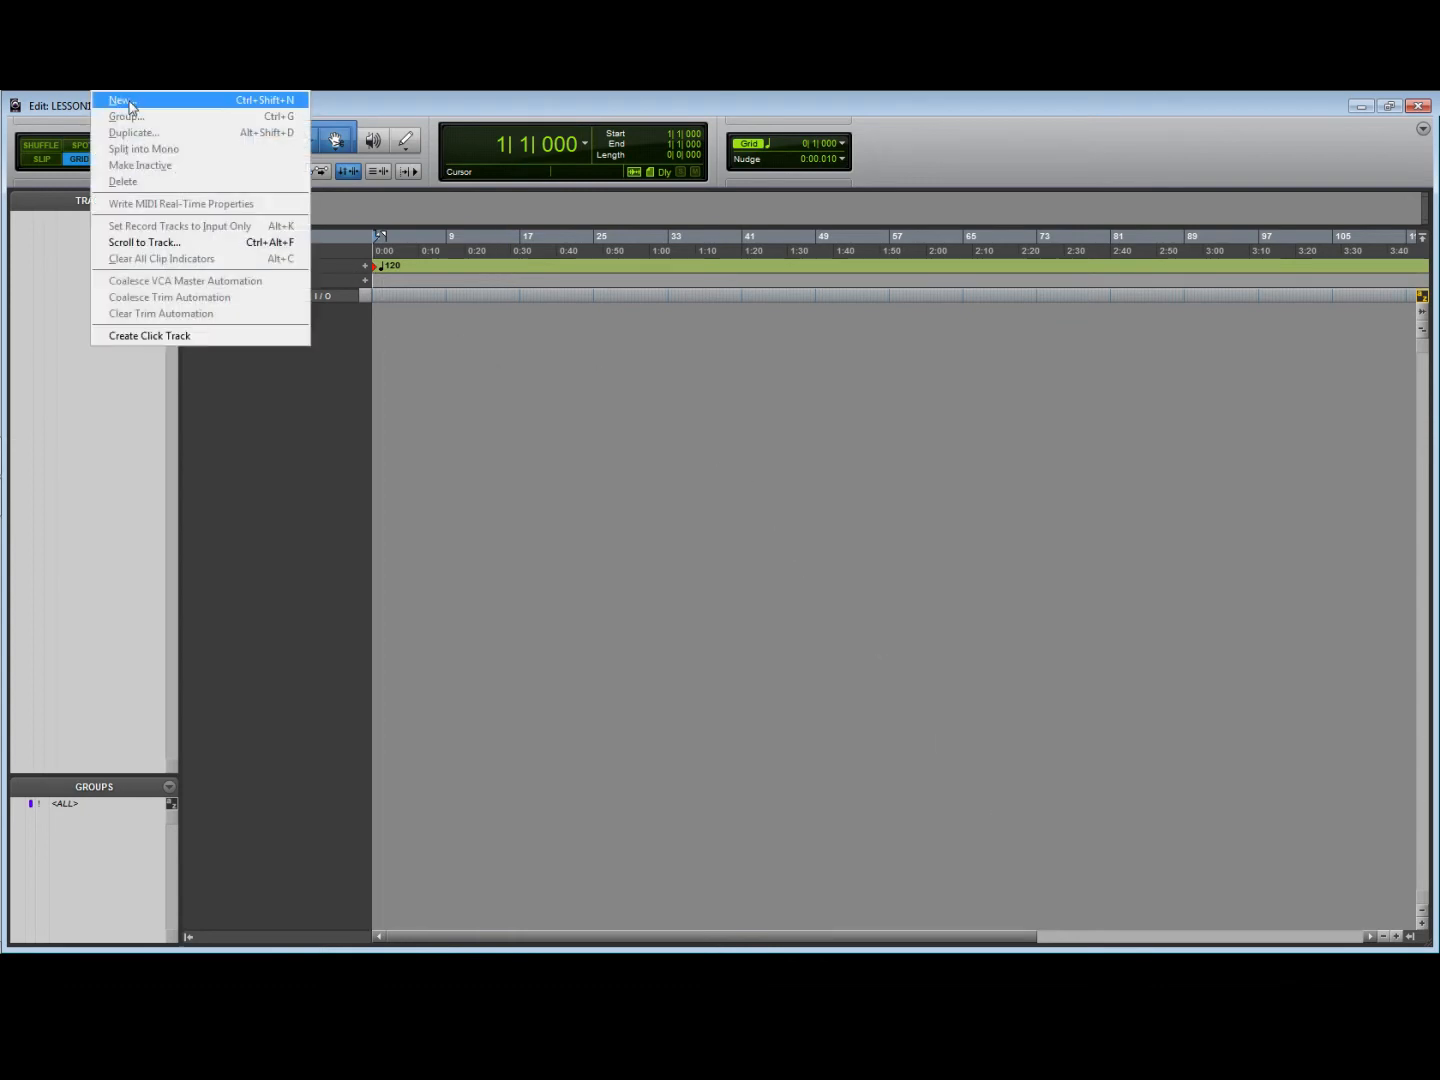
left_click(121, 101)
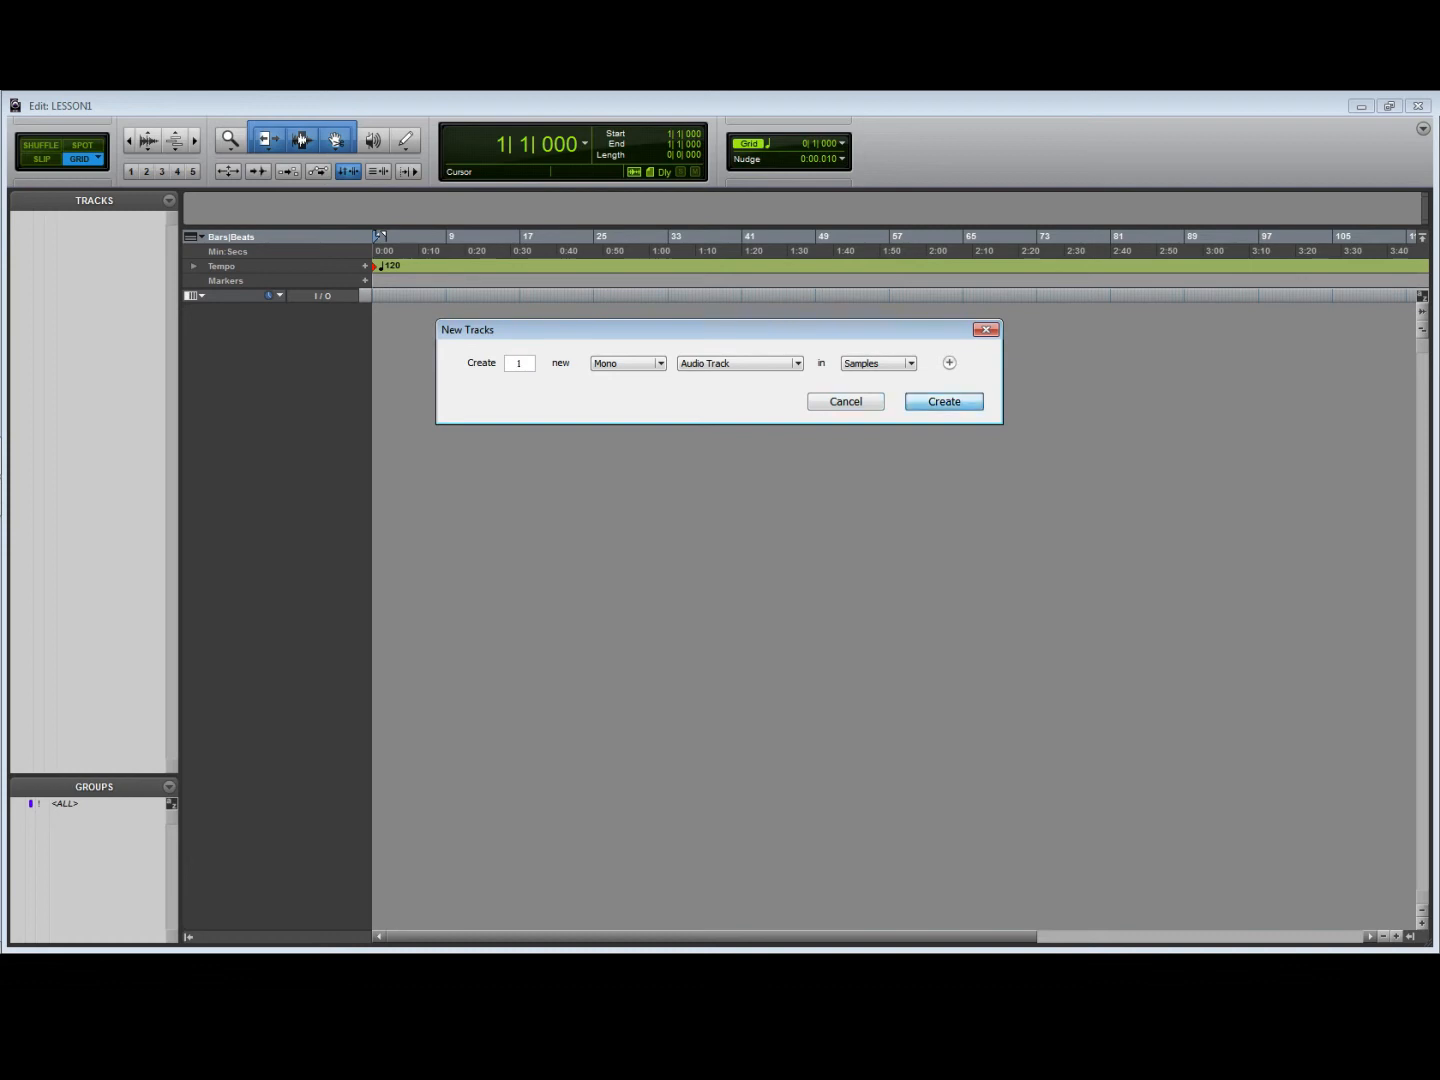
left_click(937, 404)
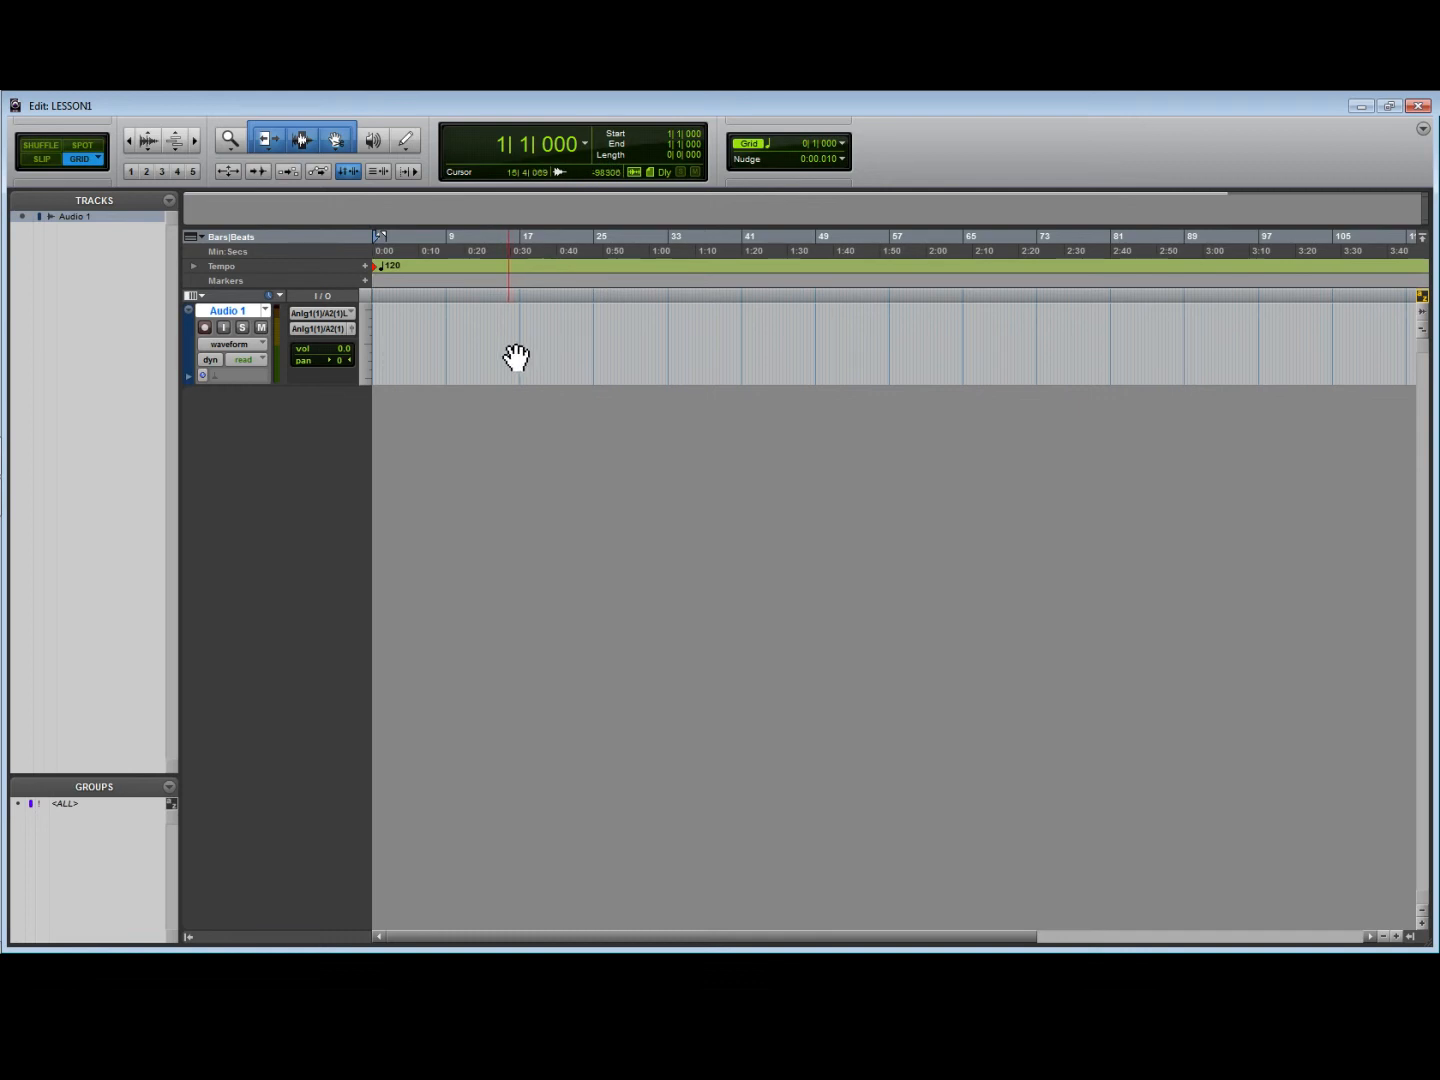
- Compare the new audio track in the Mix and Edit windows, finishing in the Edit window
key("ctrl+equal")
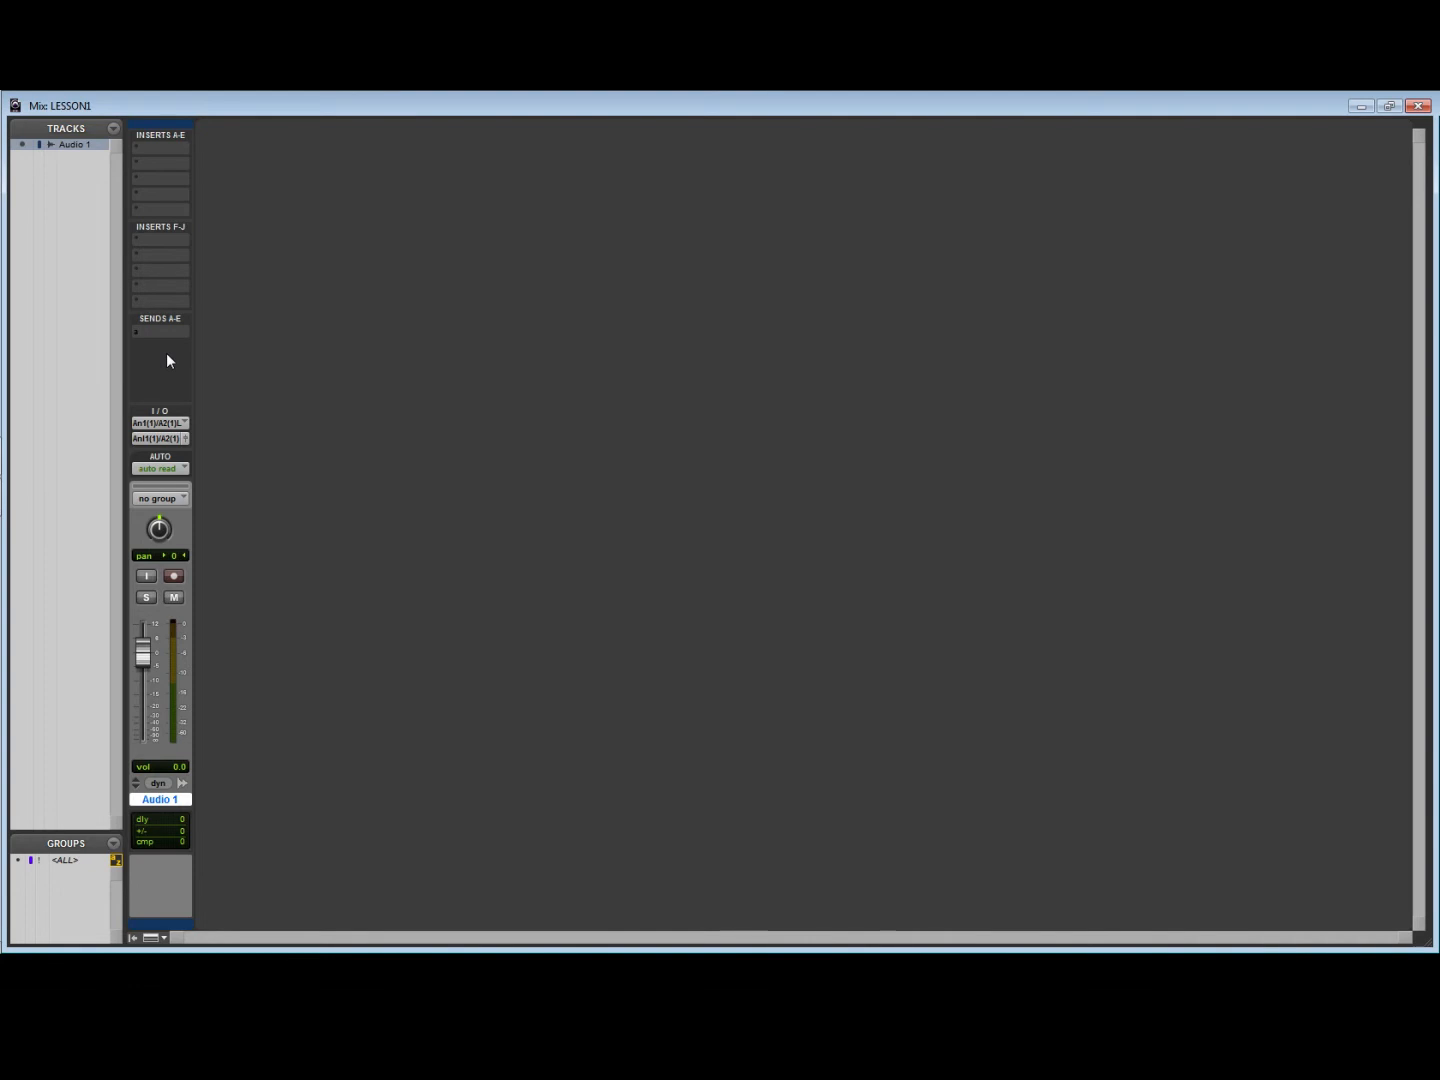
key("ctrl+equal")
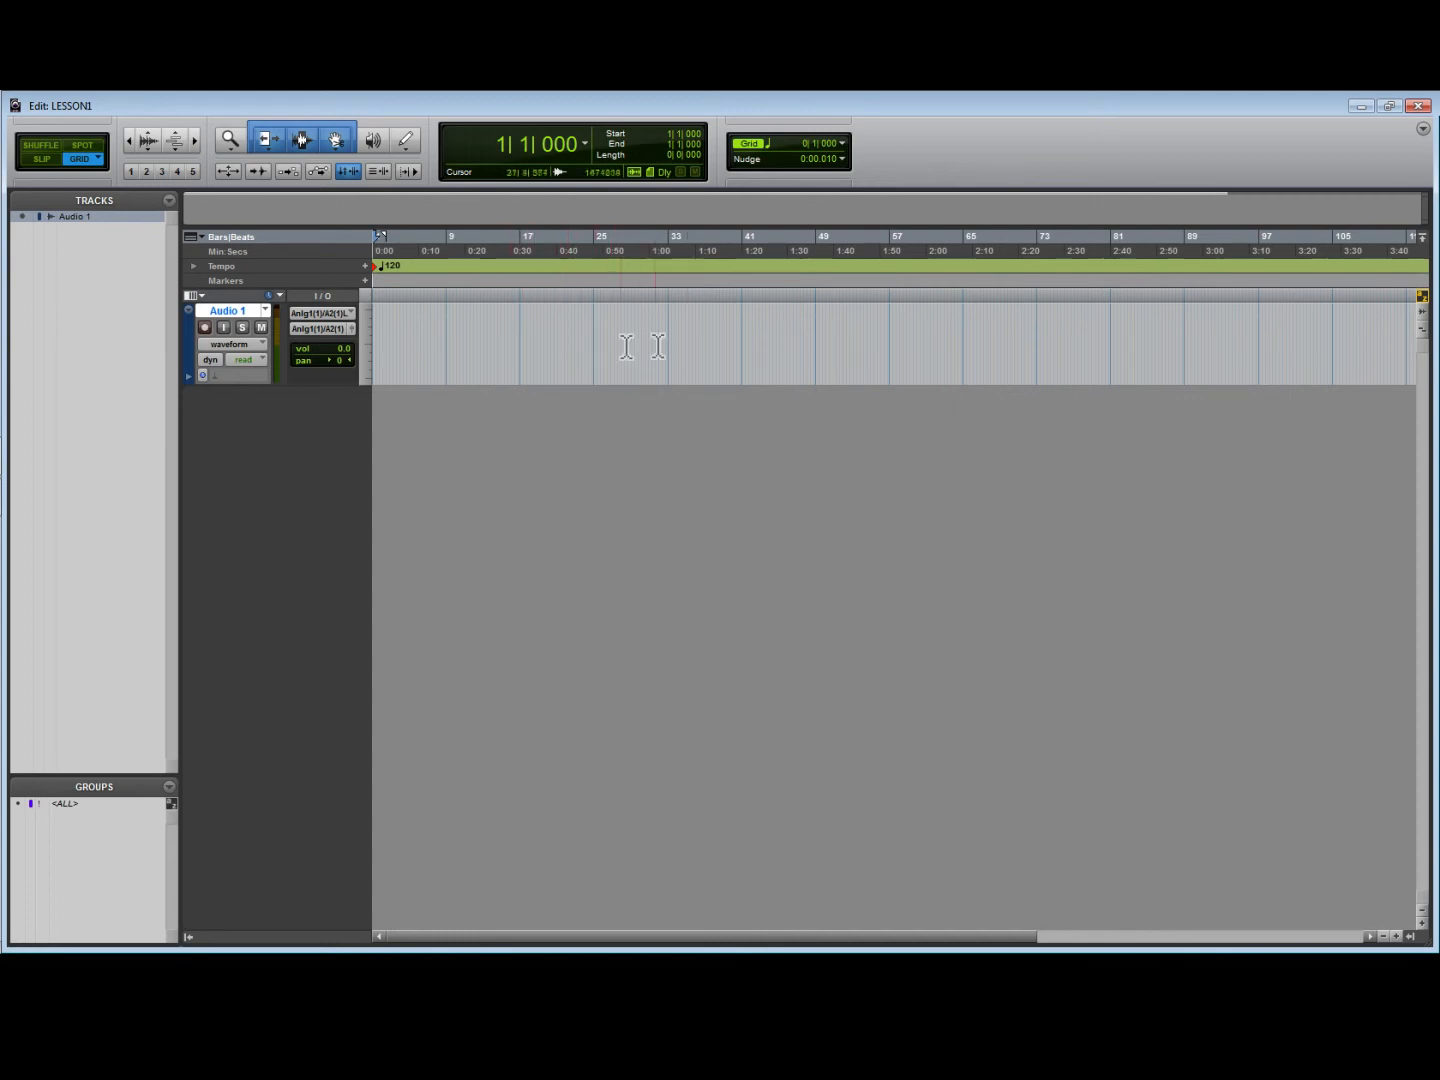
key("ctrl+equal")
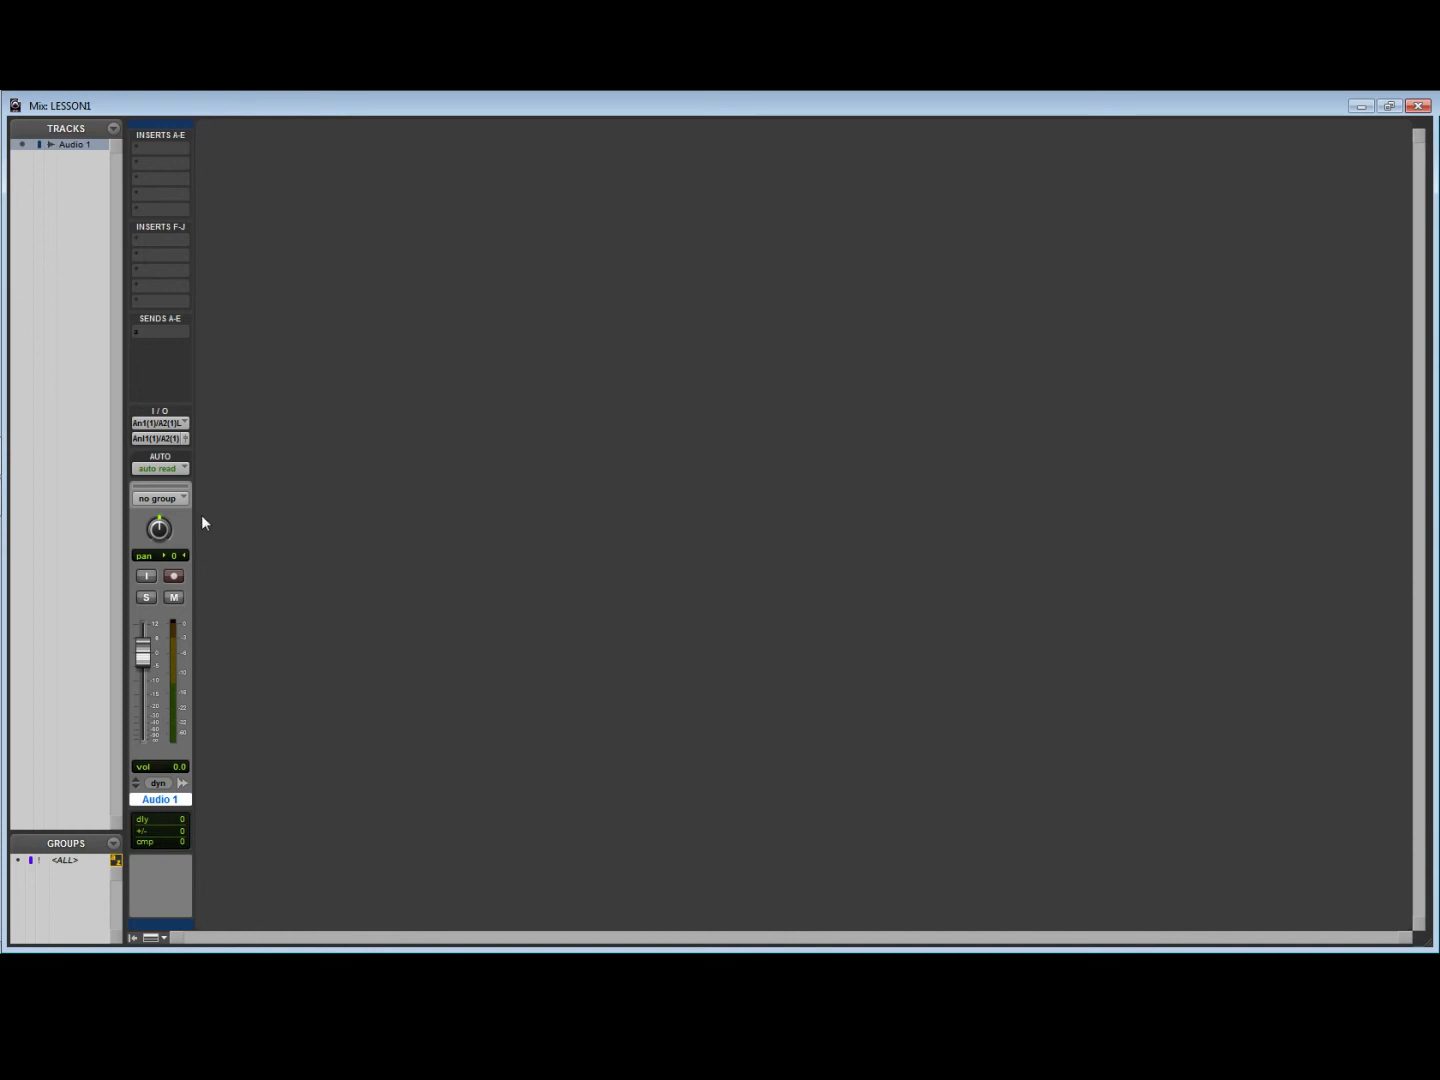
key("ctrl+equal")
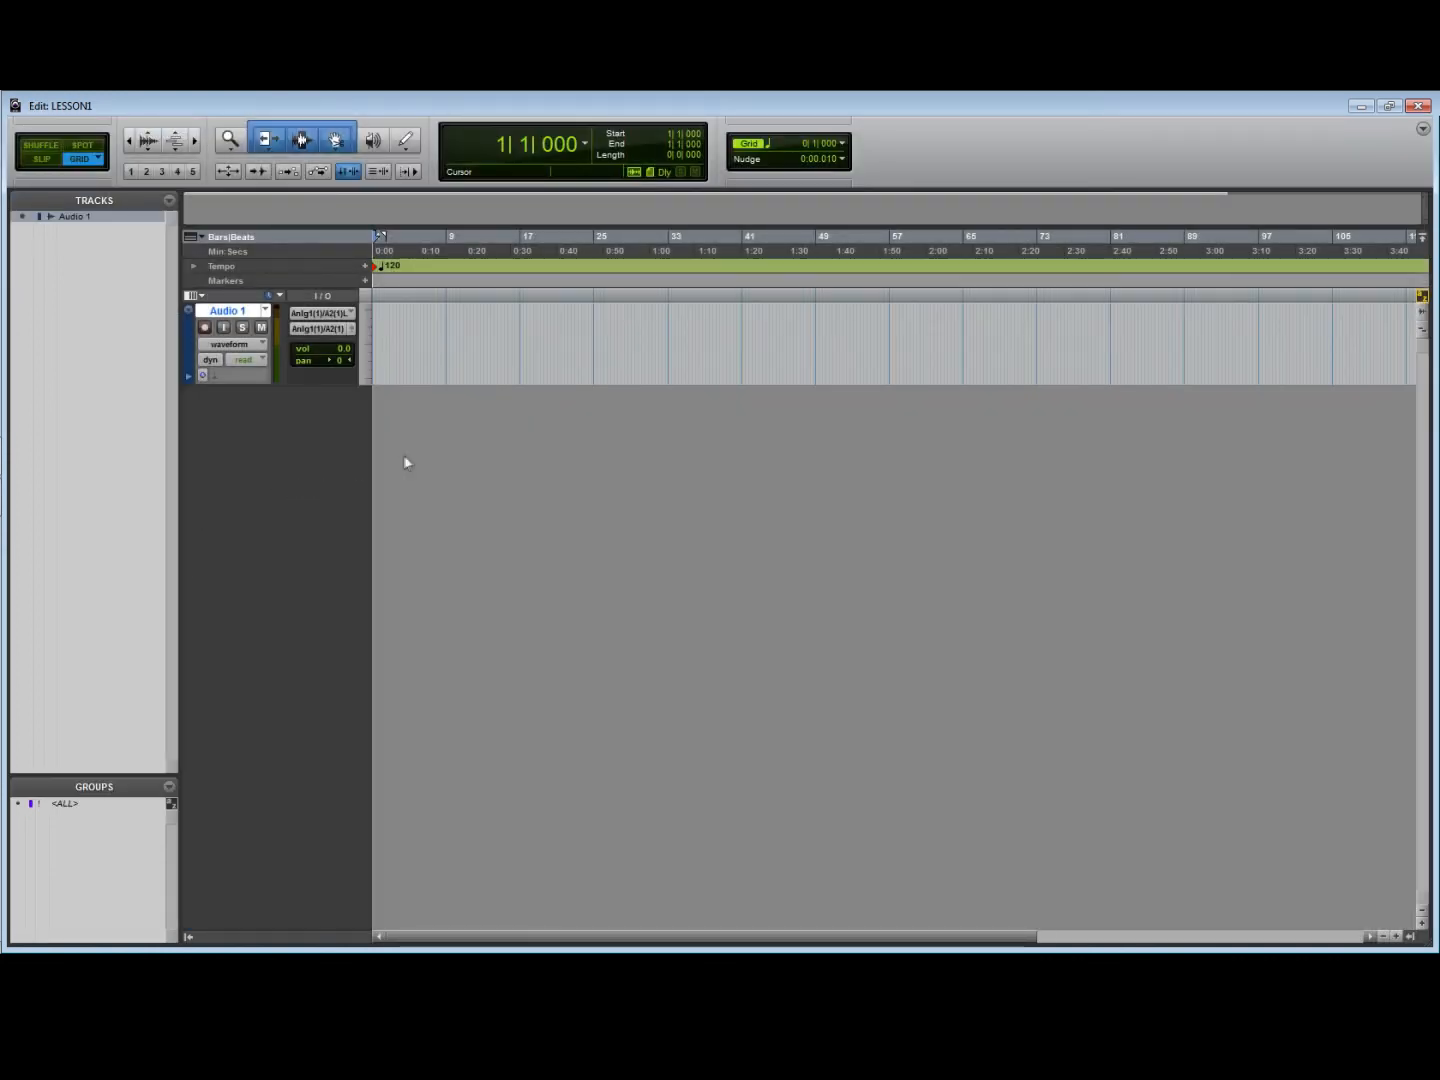
- Create one new stereo audio track with a Samples timebase
left_click(118, 95)
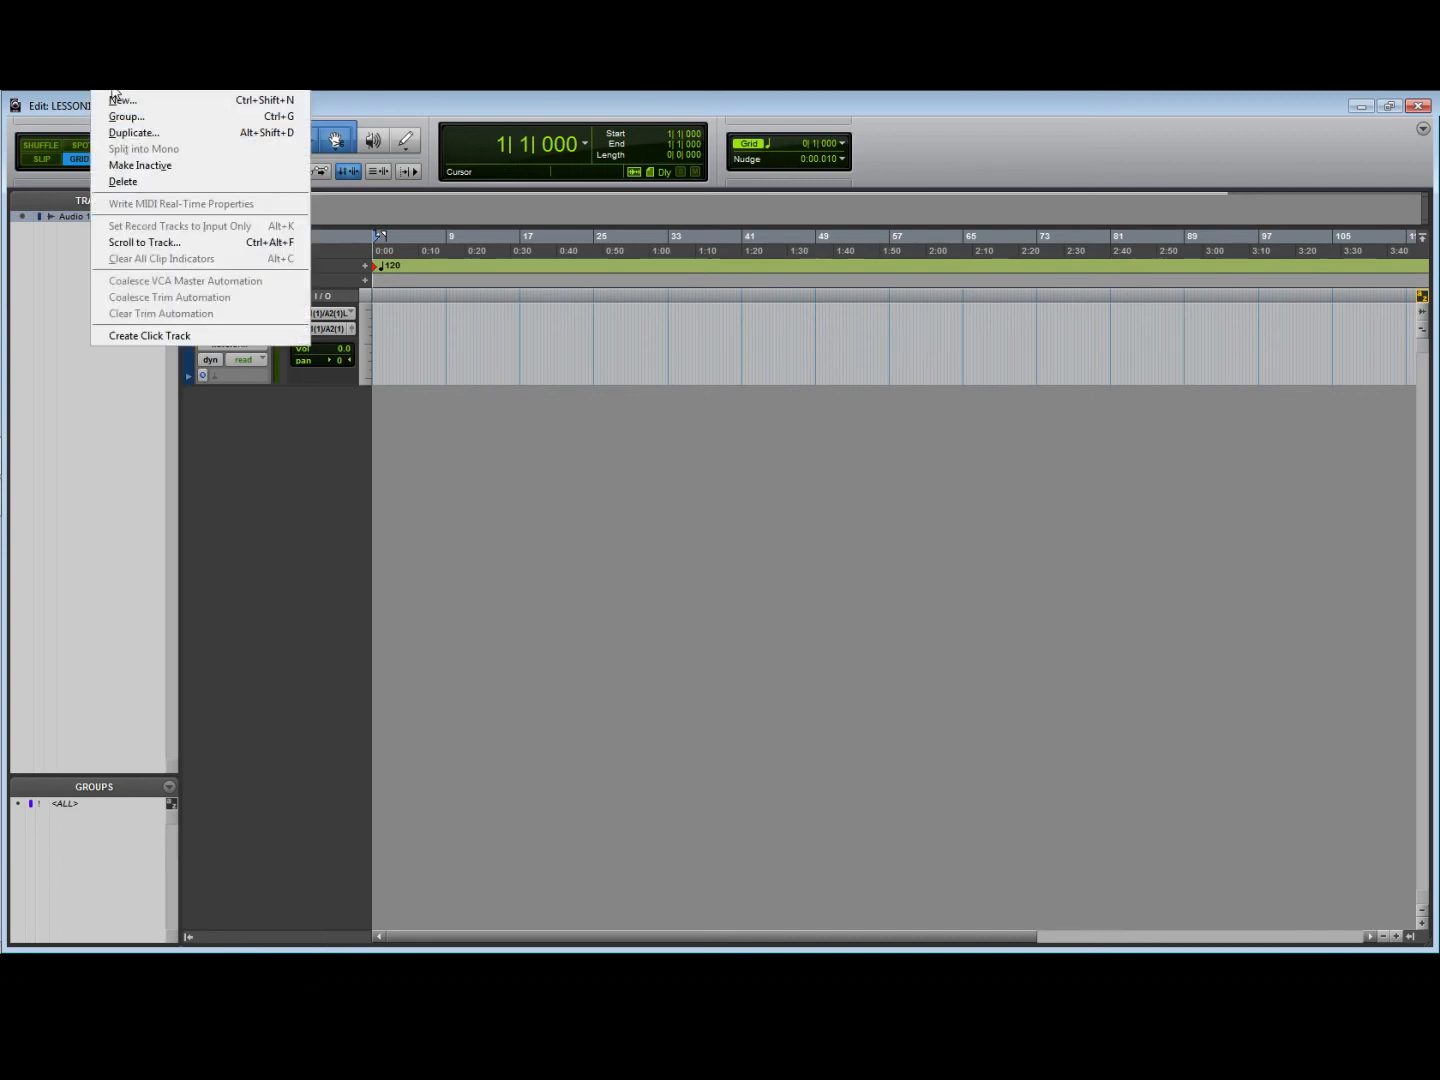
left_click(120, 102)
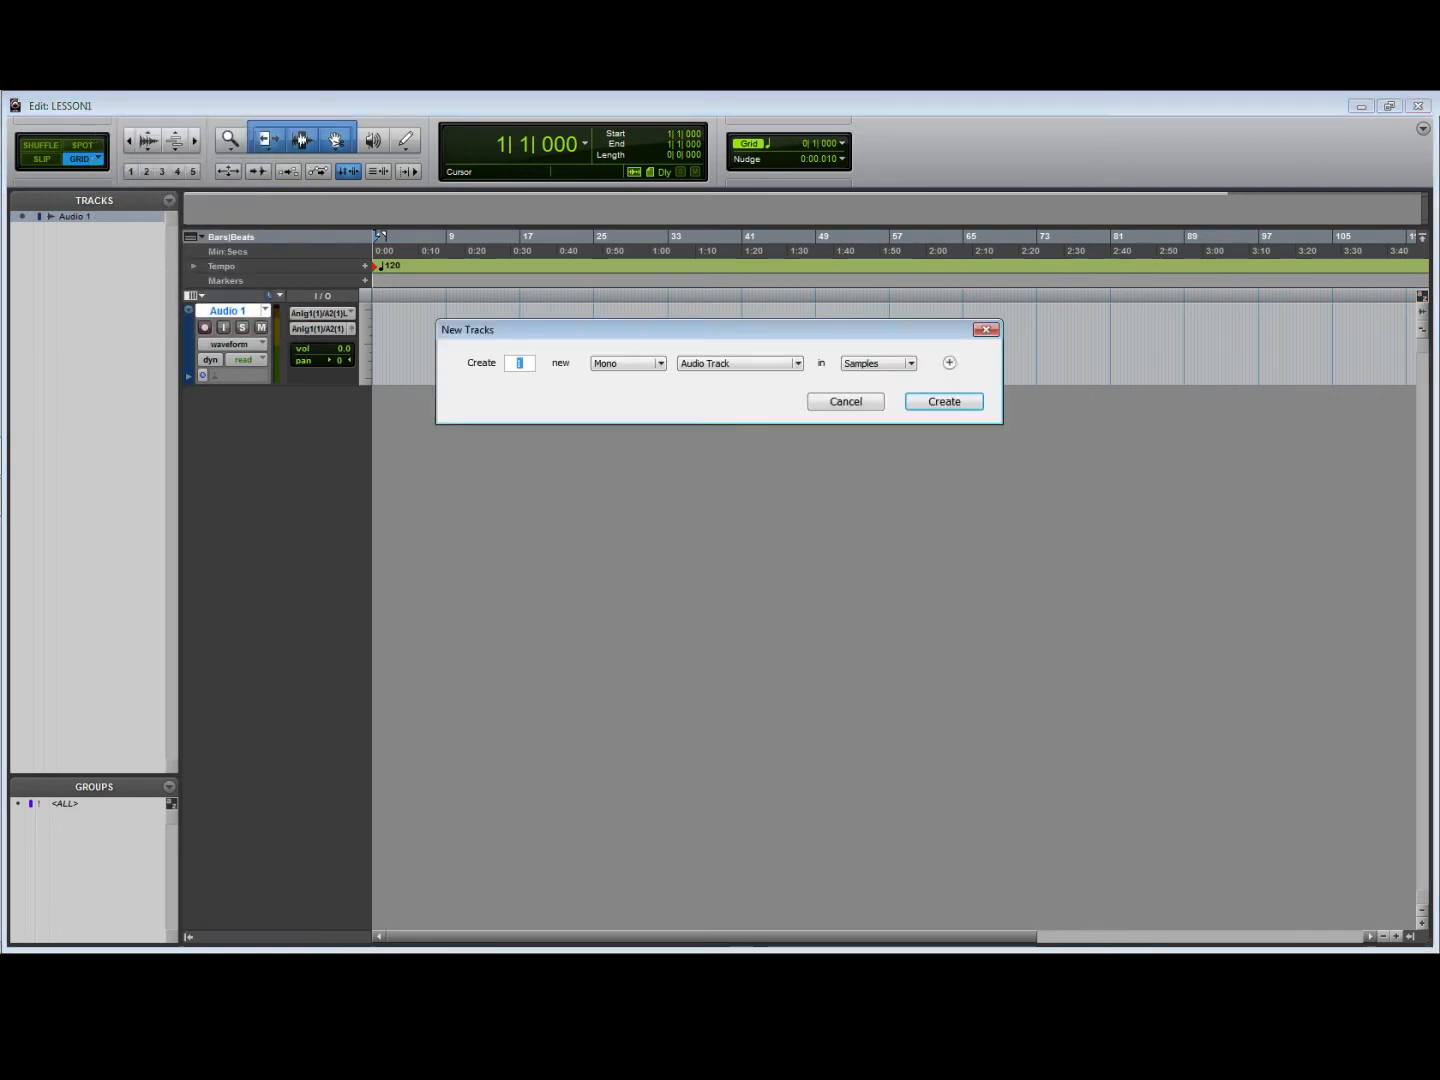
left_click(628, 365)
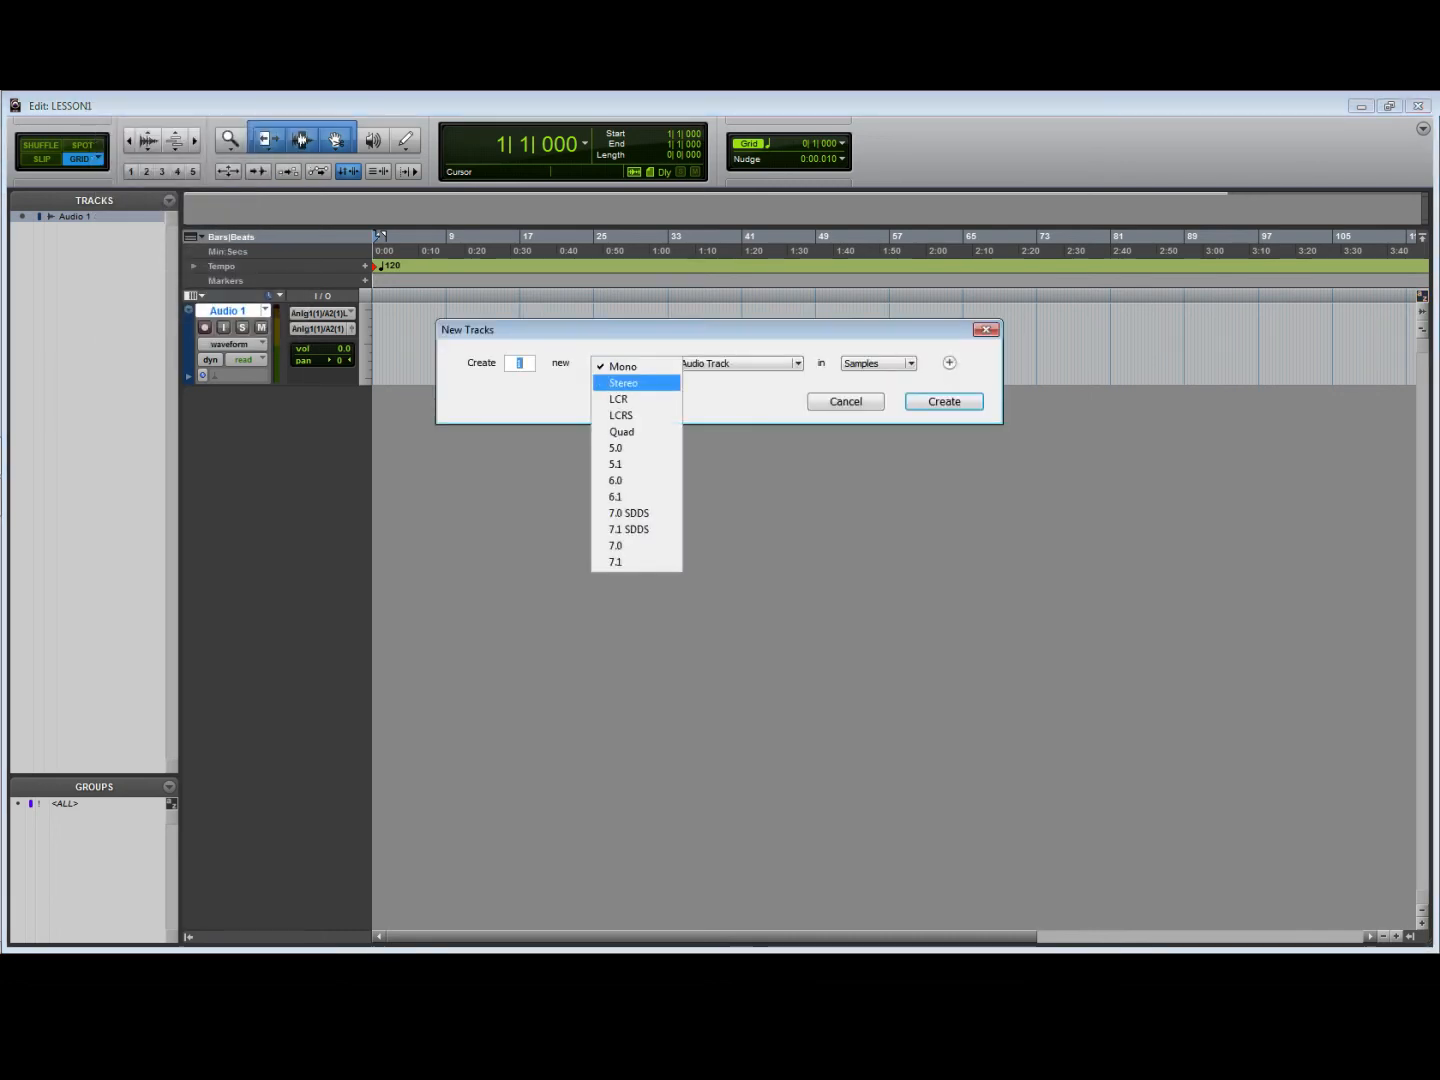
left_click(625, 382)
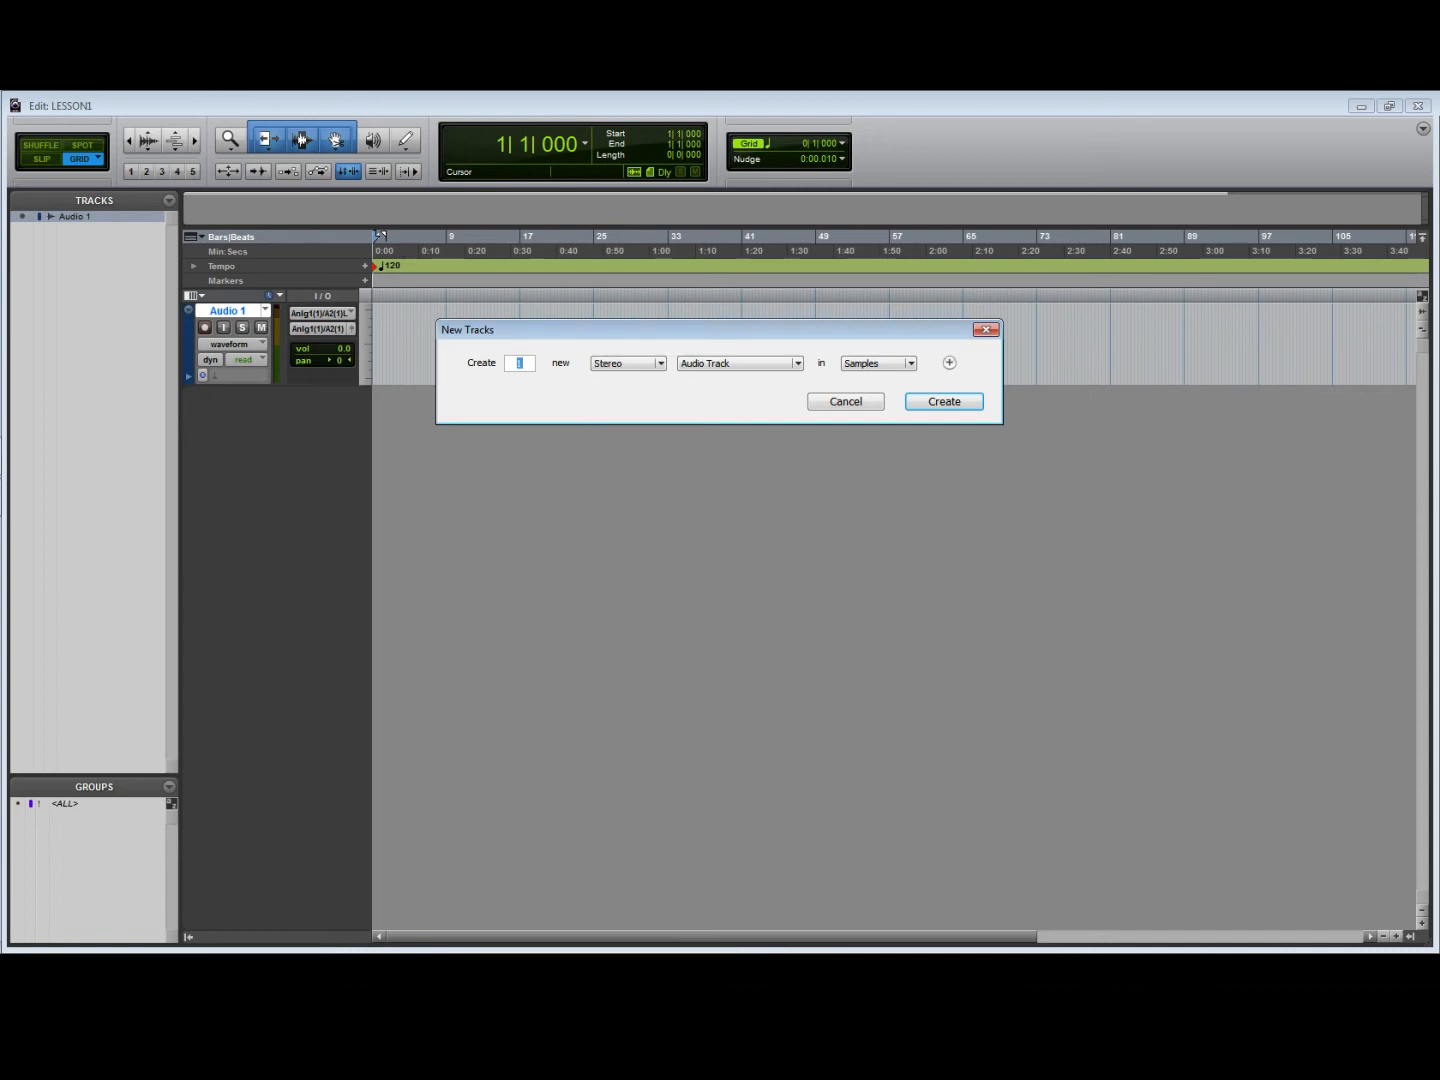
left_click(944, 401)
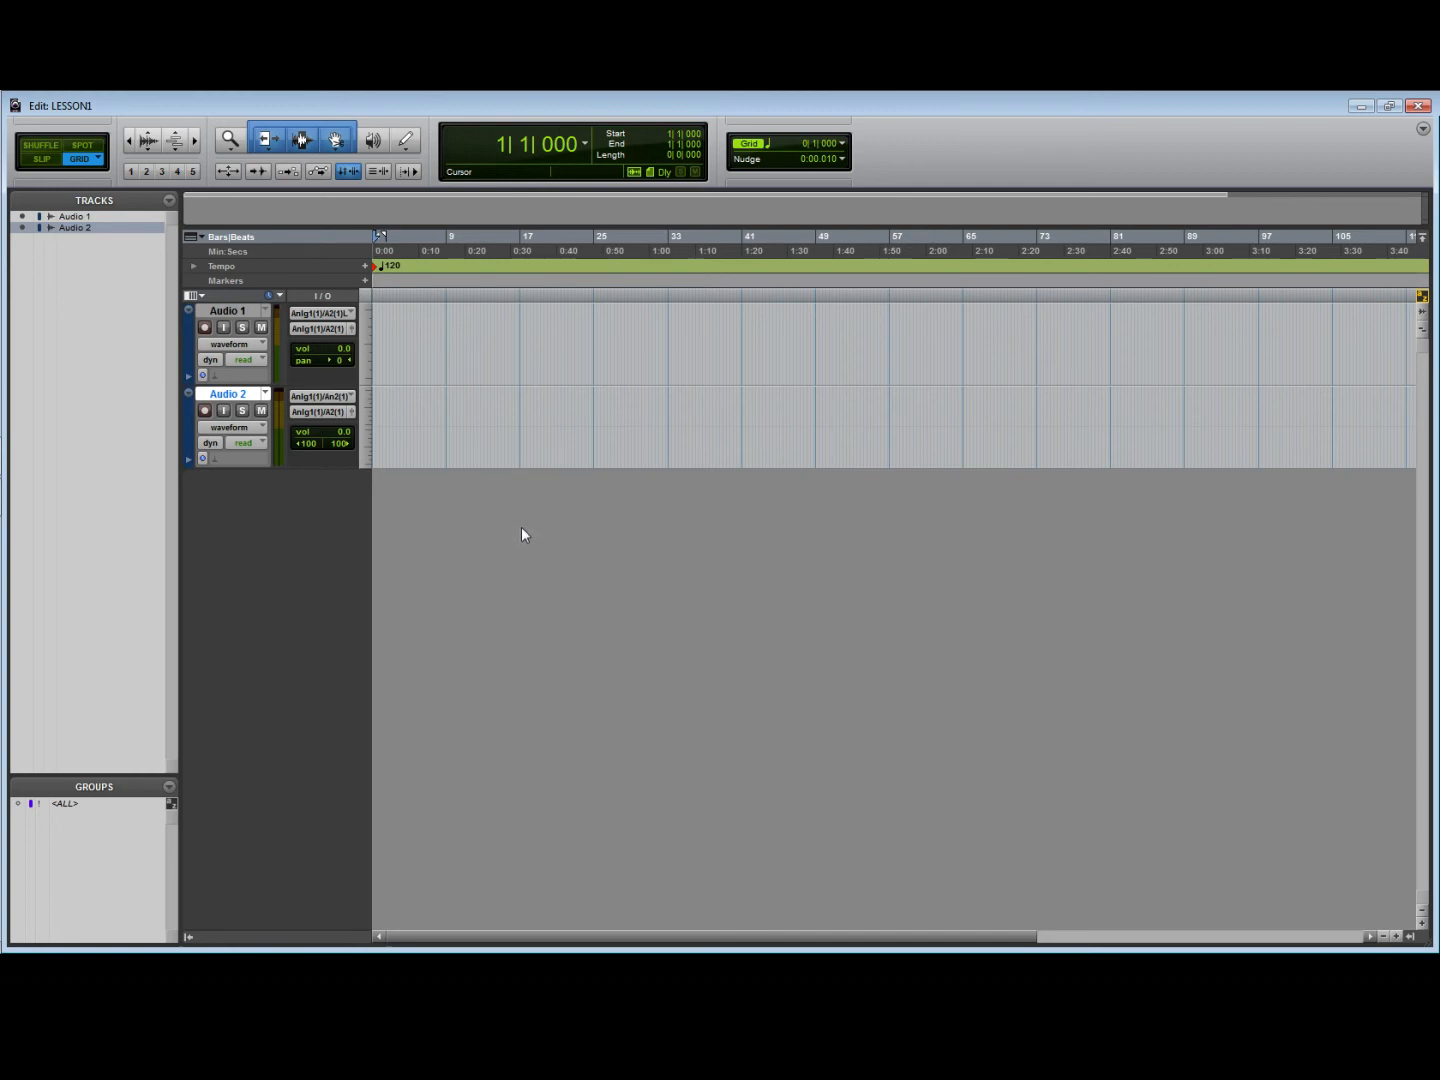
- In the Mix window, bring the Audio 2 track's two pan knobs almost to centre, at 1 left and 1 right
key("ctrl+equal")
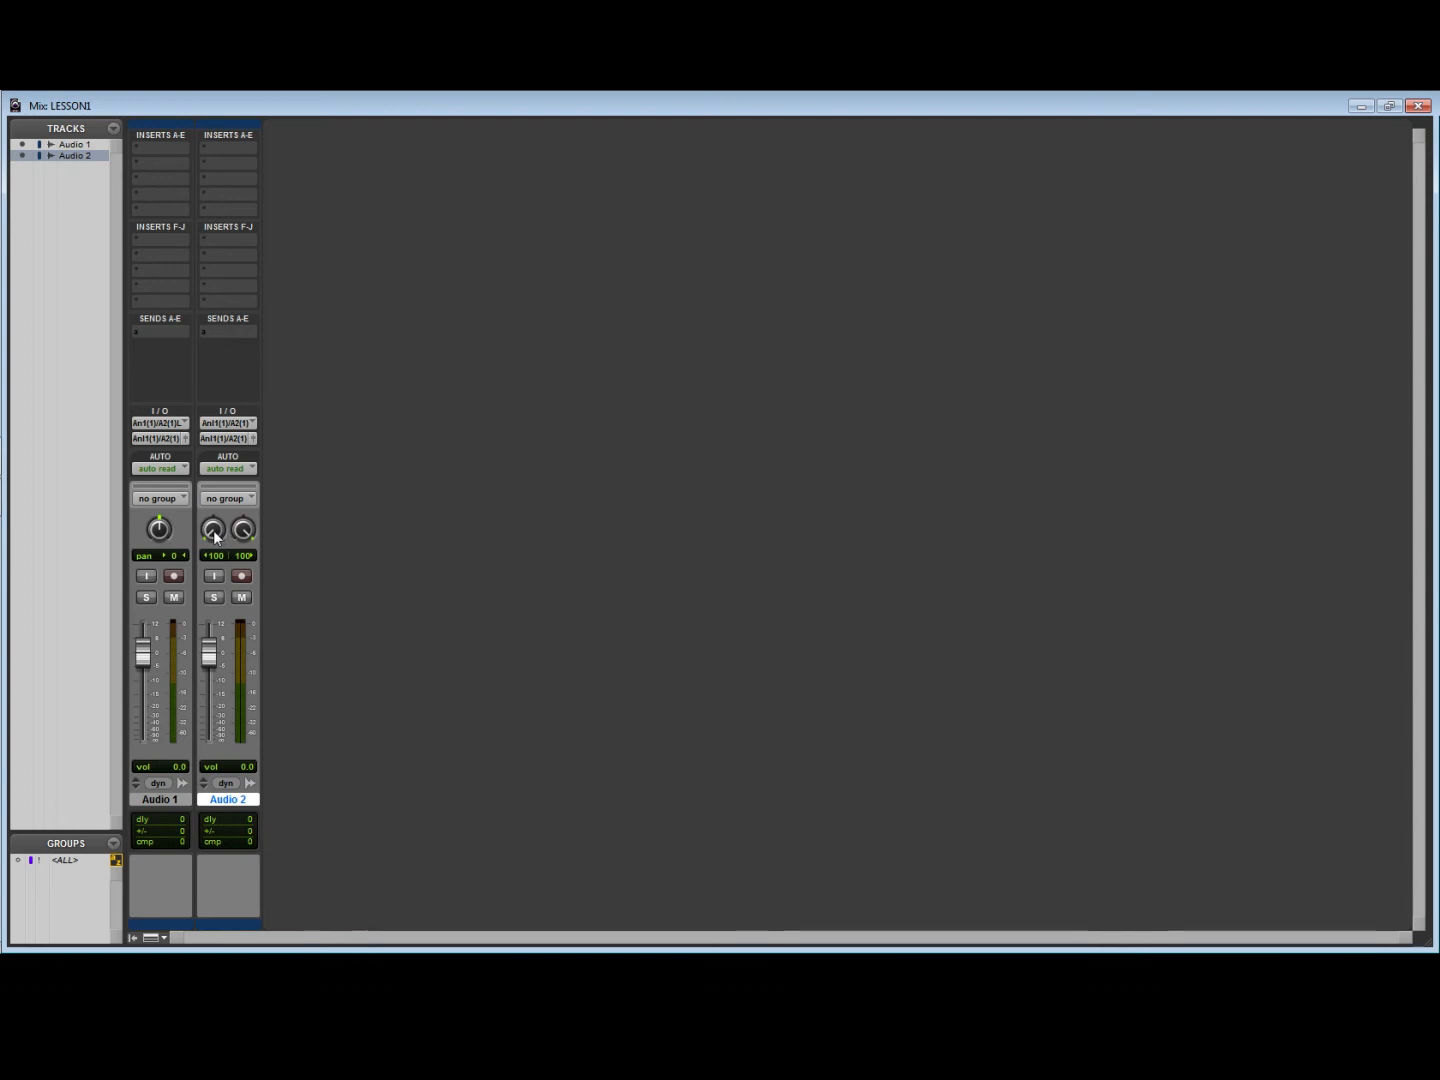
mouse_move(214, 537)
left_mouse_down()
mouse_move(215, 467)
mouse_move(214, 556)
left_mouse_up()
left_click_drag(243, 530, 243, 541)
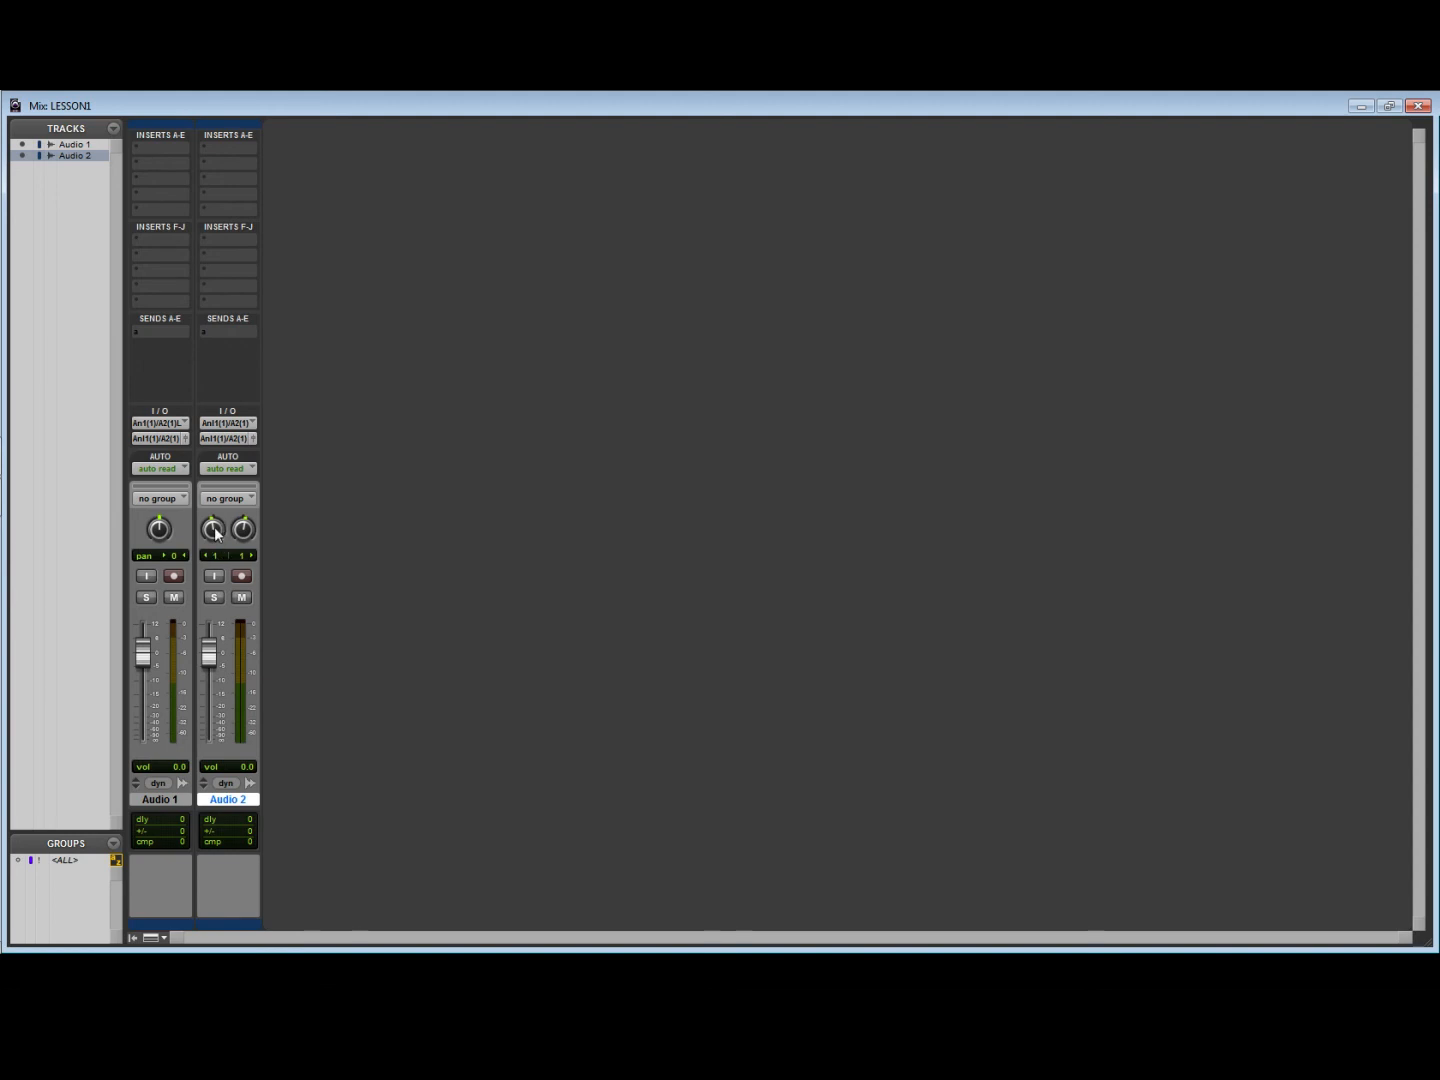
- Adjust Audio 2's two pan knobs, return them to 100 left and 100 right, and switch back to the Edit window
left_click_drag(216, 531, 244, 531)
left_click_drag(212, 533, 213, 552)
left_click(214, 535, "alt")
left_click_drag(212, 532, 235, 630)
left_click(213, 532, "alt")
left_click_drag(243, 529, 240, 455)
key("ctrl+equal")
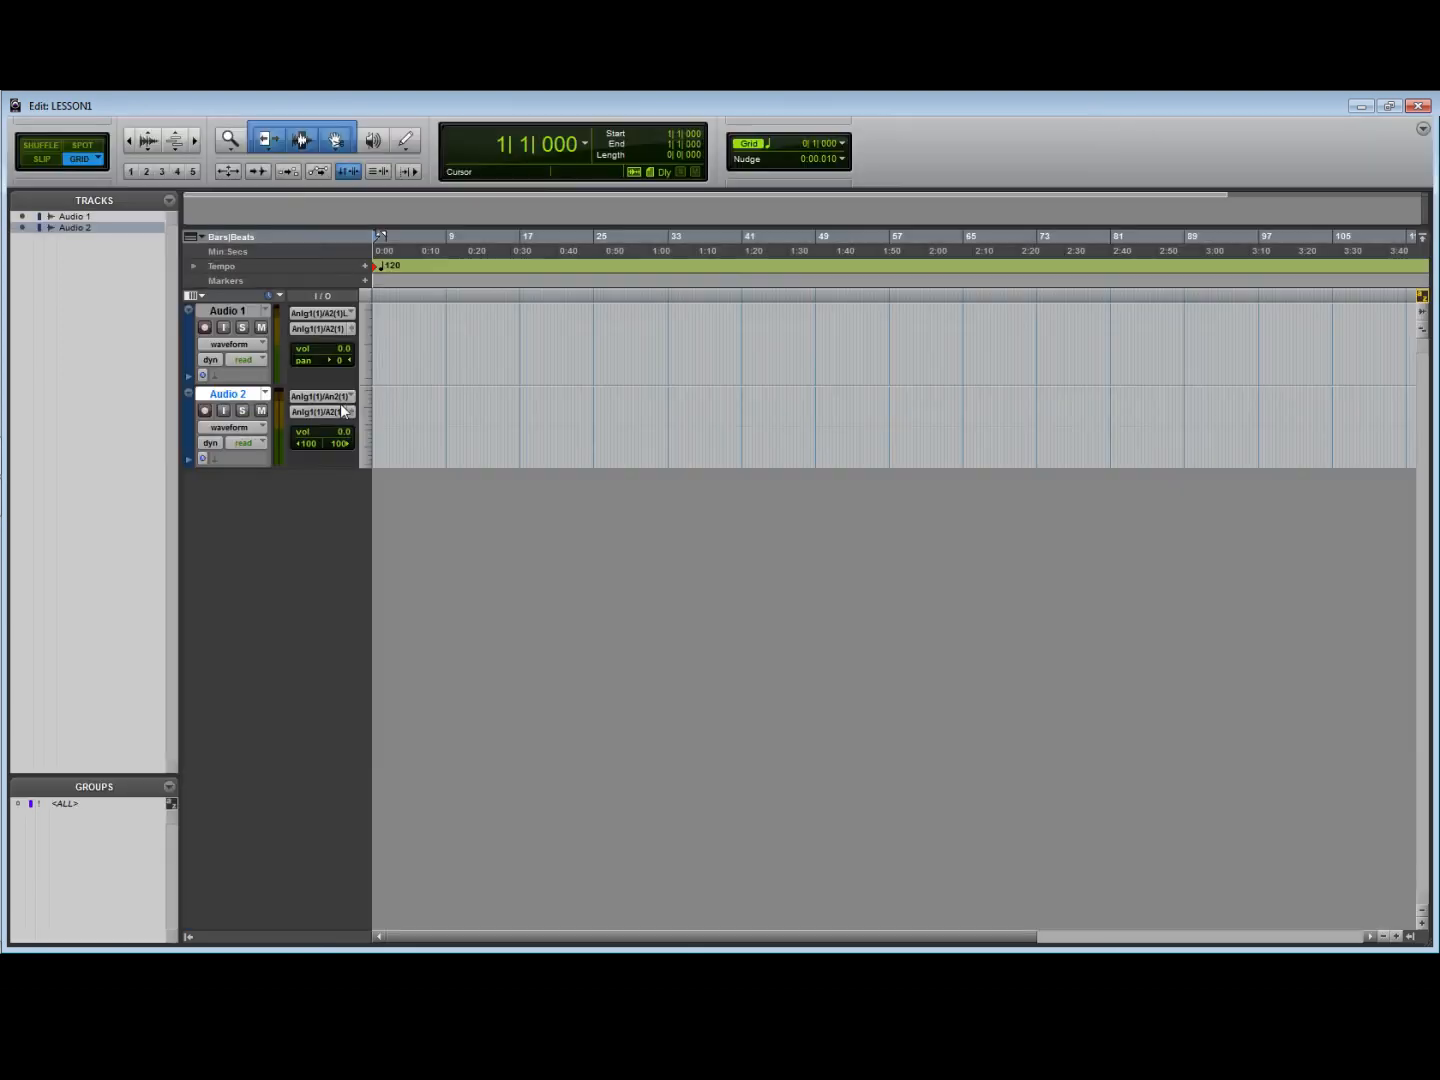